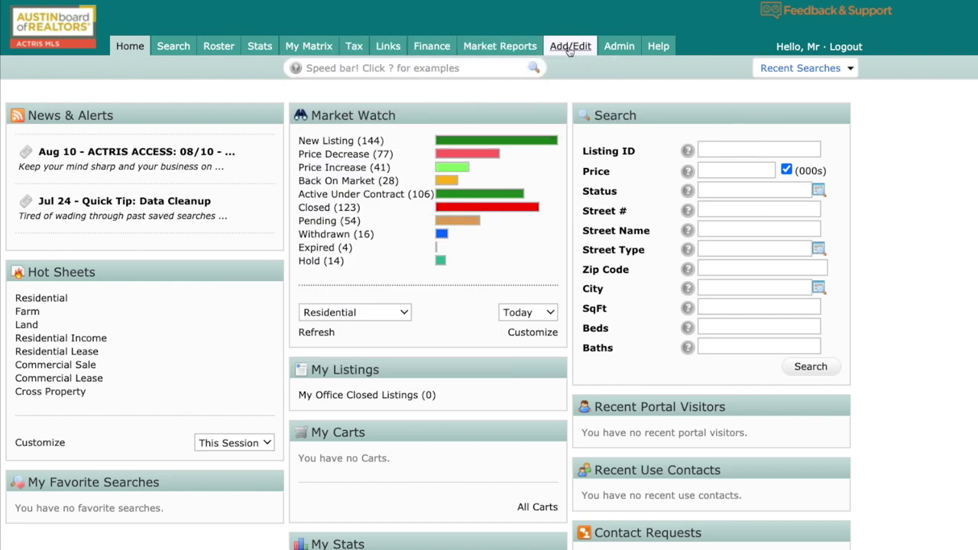
# - Start adding a new listing with the Residential form
pyautogui.click(569, 47)
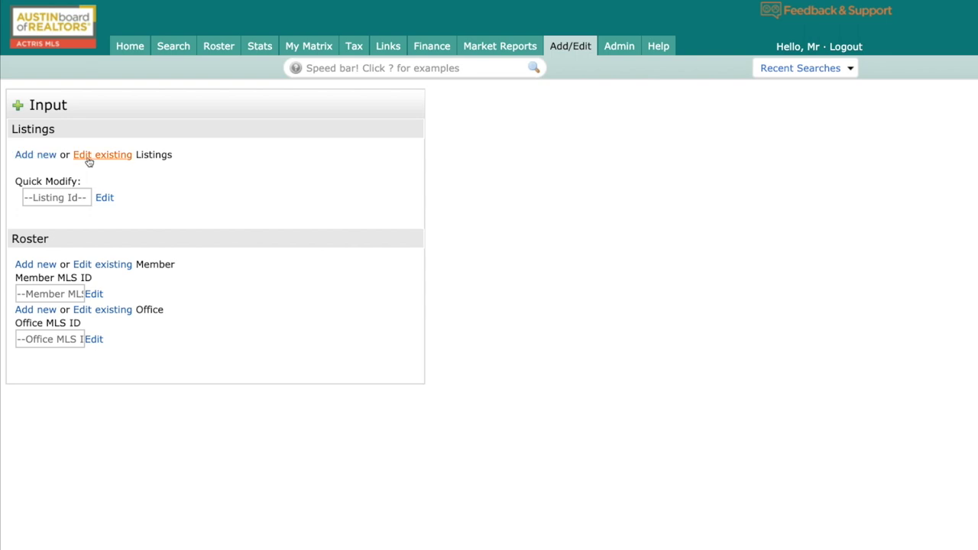
pyautogui.click(39, 158)
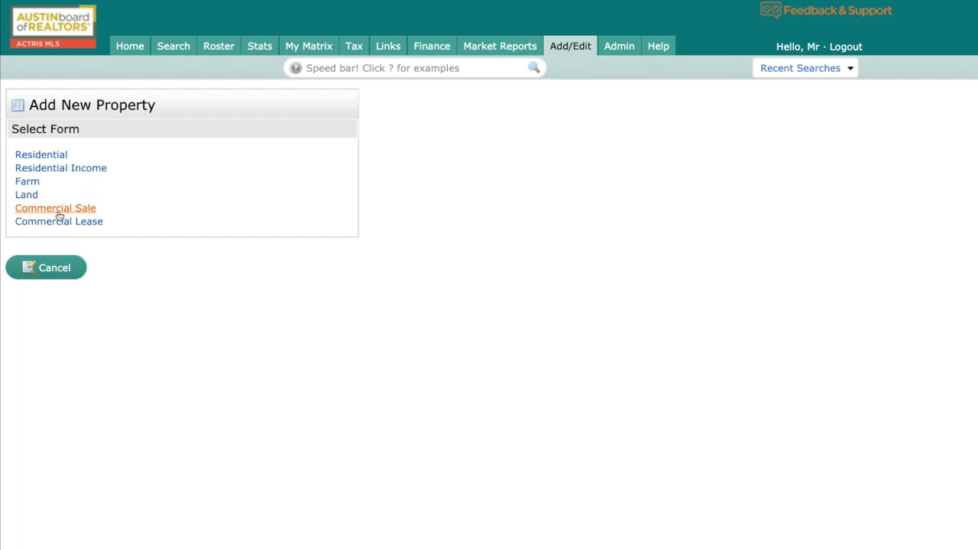
pyautogui.click(41, 155)
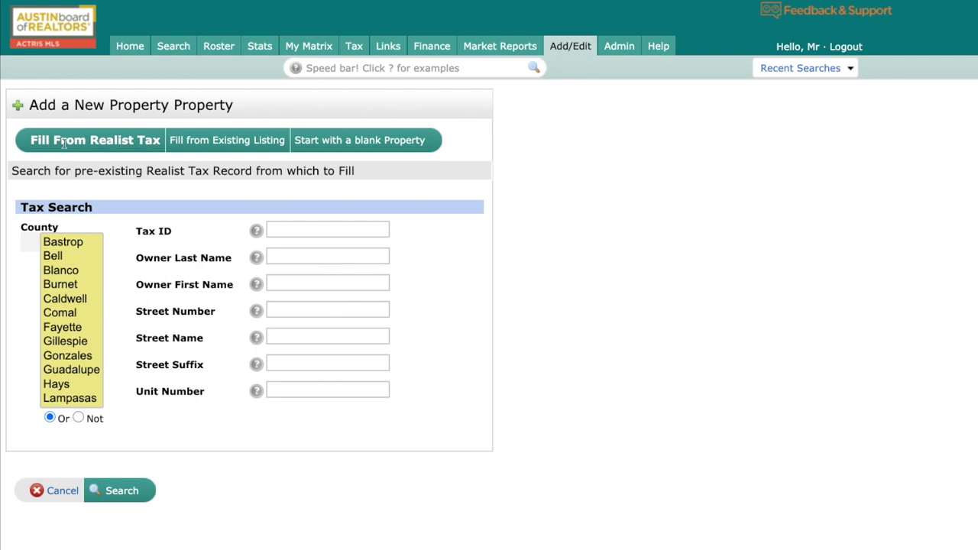
# - Search the Realist tax records in Travis county using the copied Tax ID
pyautogui.scroll(-2, 68, 376)
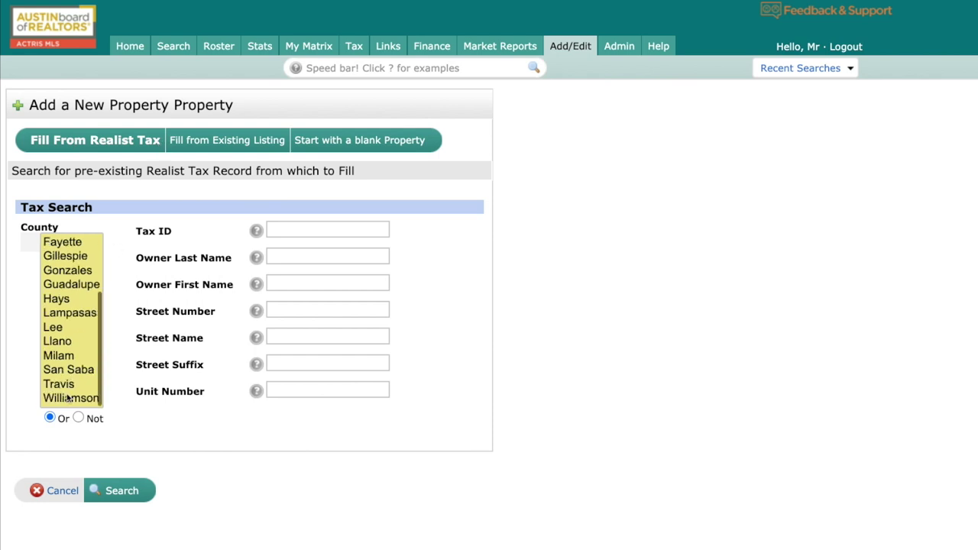
pyautogui.click(65, 387)
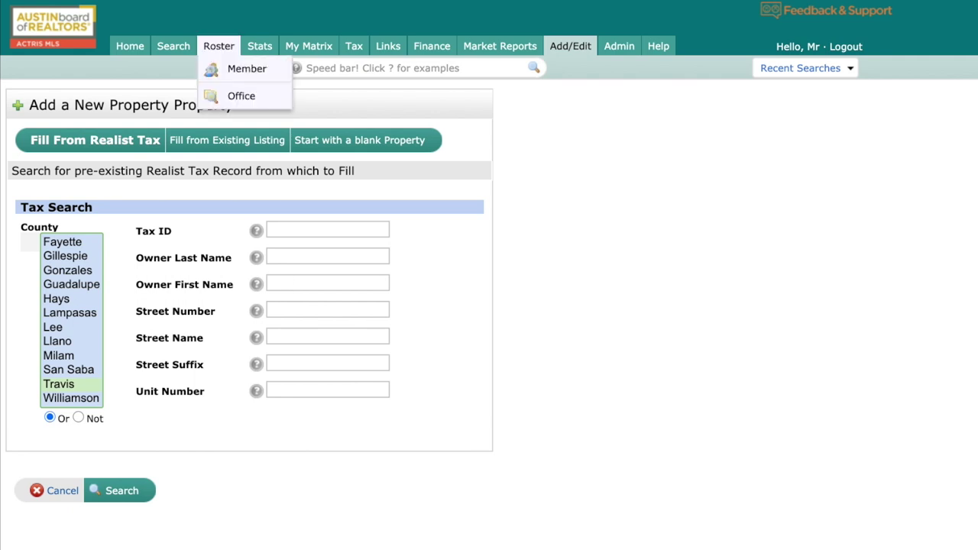
pyautogui.rightClick(305, 233)
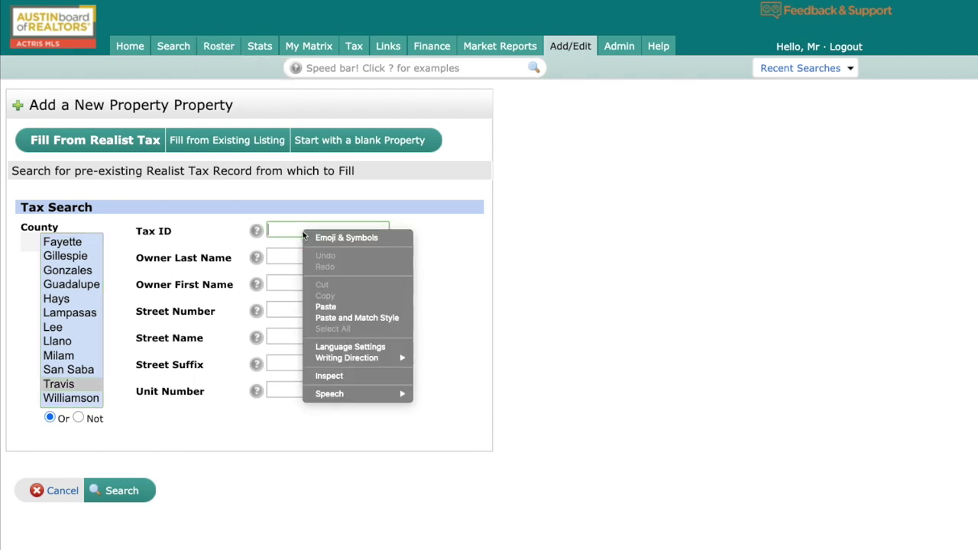
pyautogui.click(329, 308)
pyautogui.click(120, 491)
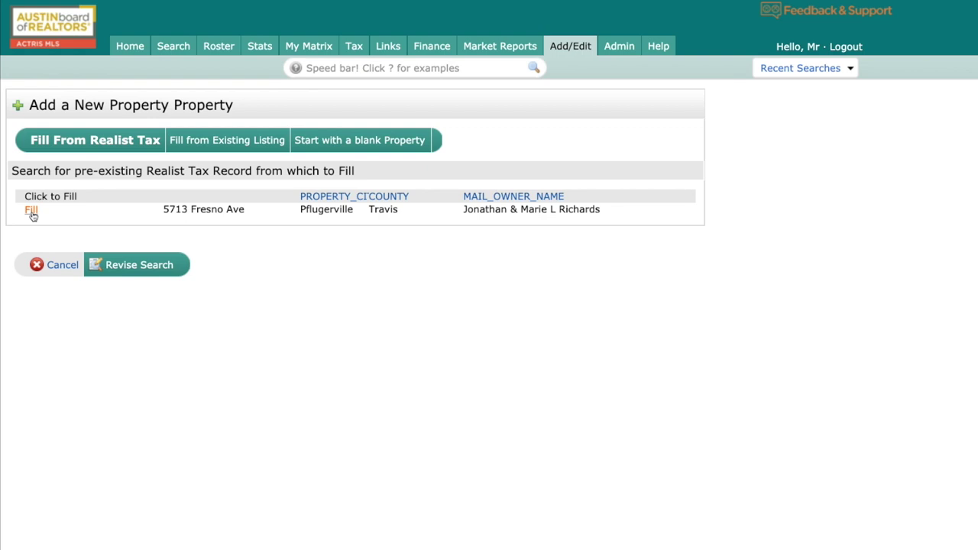
# - View the option to fill from an existing listing, start a blank property instead, and look over its Listing Information fields
pyautogui.click(225, 141)
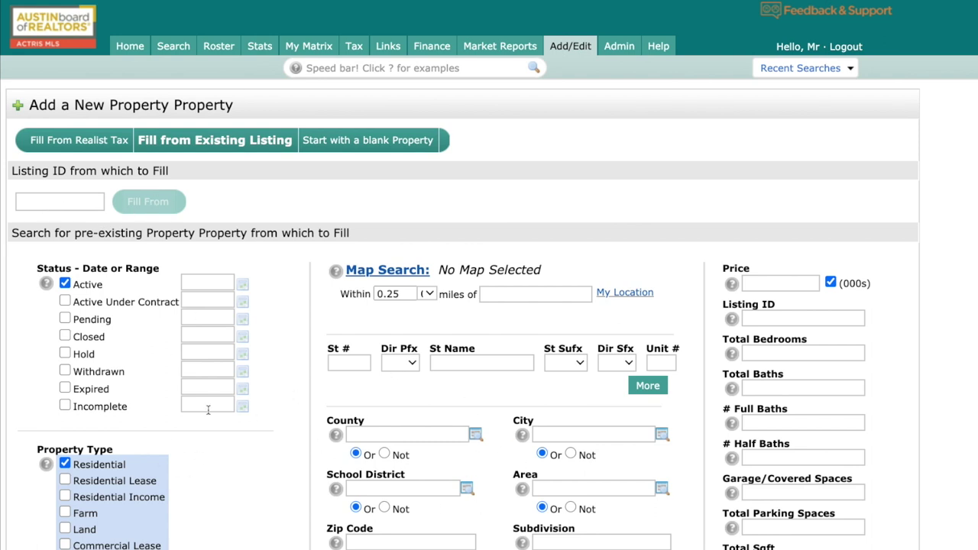
pyautogui.click(340, 146)
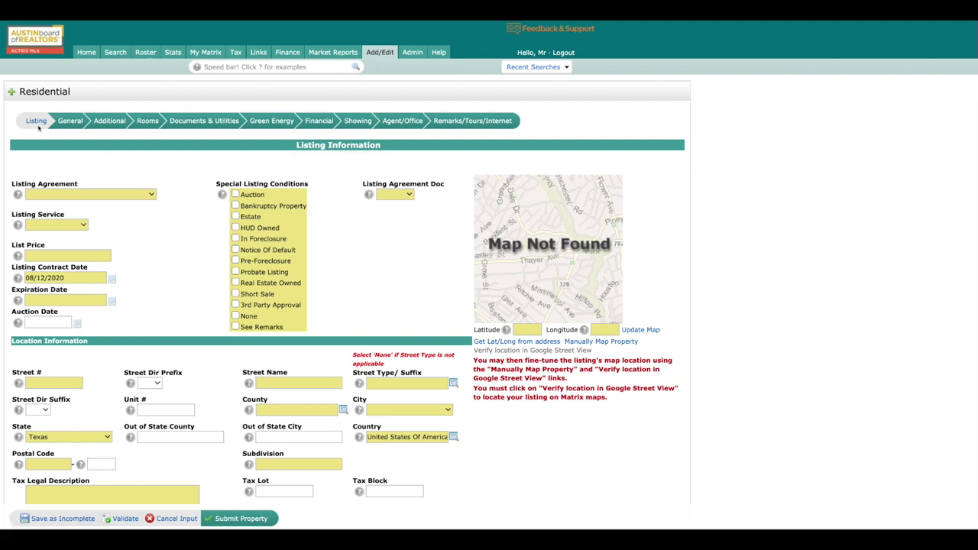
pyautogui.scroll(-4, 149, 277)
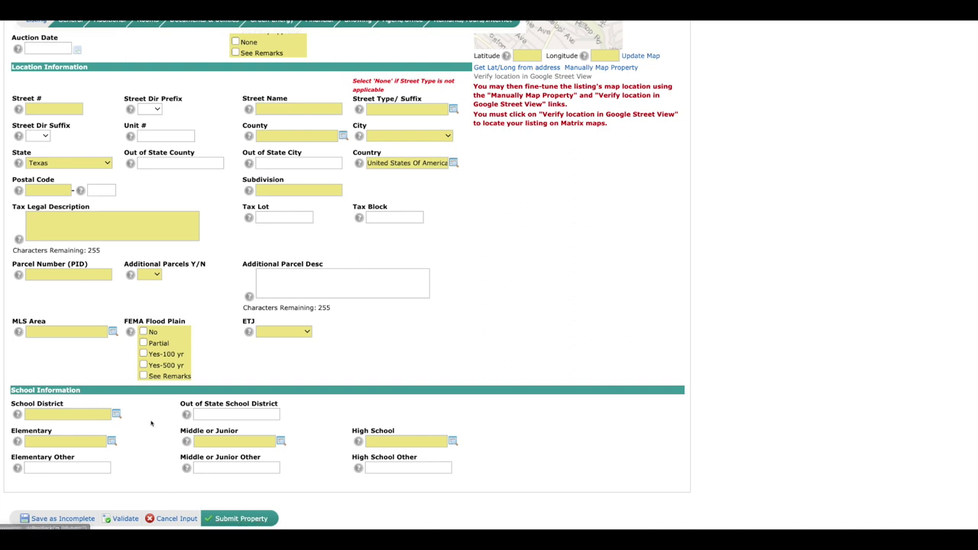
pyautogui.scroll(4, 164, 209)
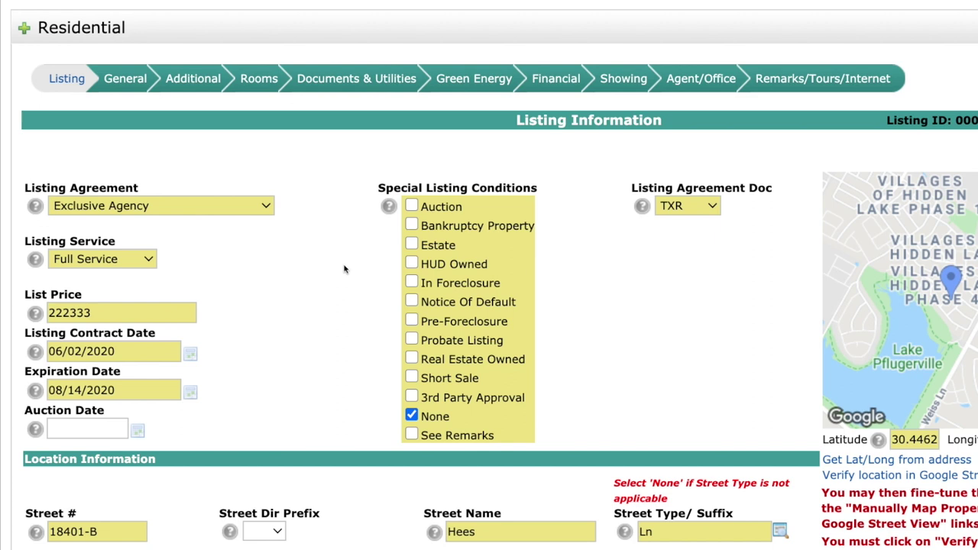
# - Try In Foreclosure as the special listing condition in place of None and restore None
pyautogui.click(412, 416)
pyautogui.click(412, 282)
pyautogui.click(412, 283)
pyautogui.click(412, 417)
# - Set the listing's county to Out of State in the Location Information section
pyautogui.scroll(-4, 400, 519)
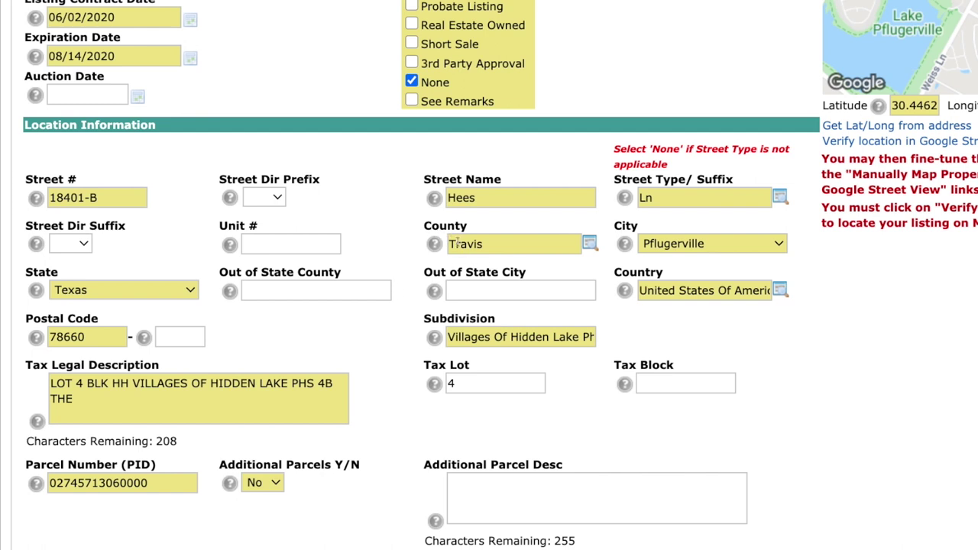
pyautogui.click(590, 244)
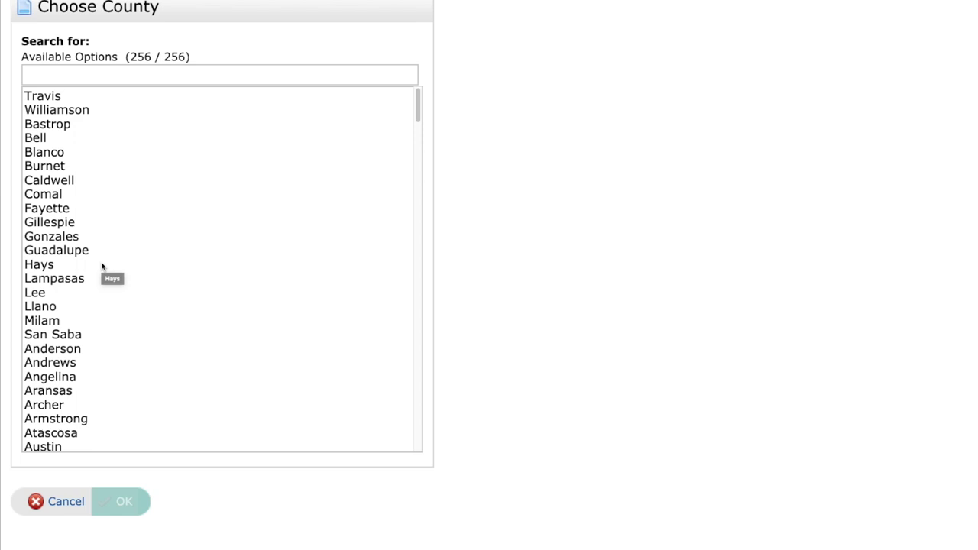
pyautogui.scroll(-15, 140, 312)
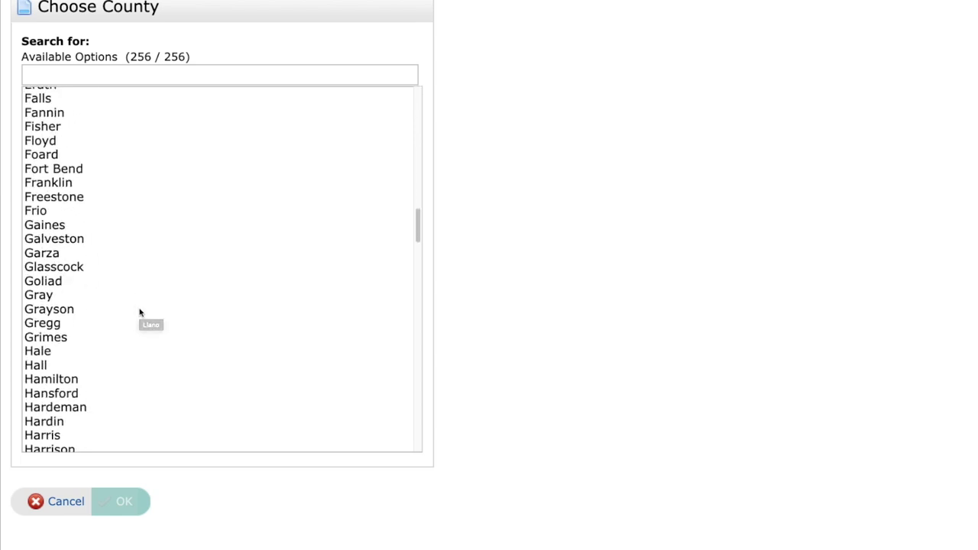
pyautogui.scroll(-4, 140, 312)
pyautogui.scroll(-20, 140, 312)
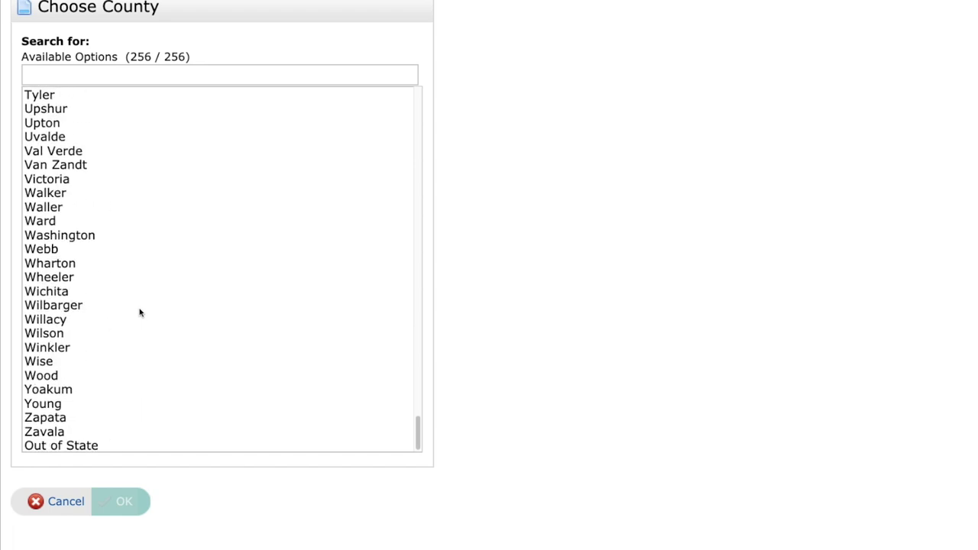
pyautogui.click(88, 450)
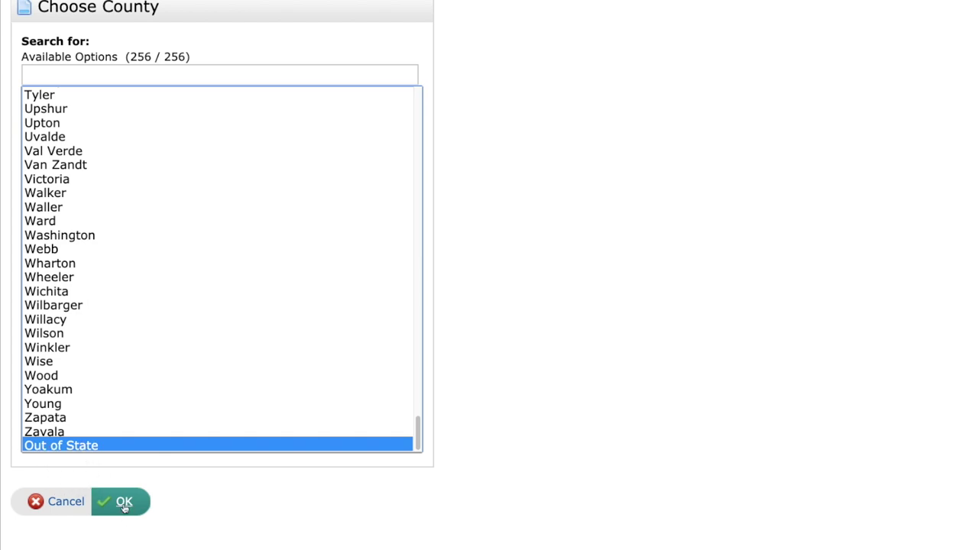
pyautogui.click(124, 502)
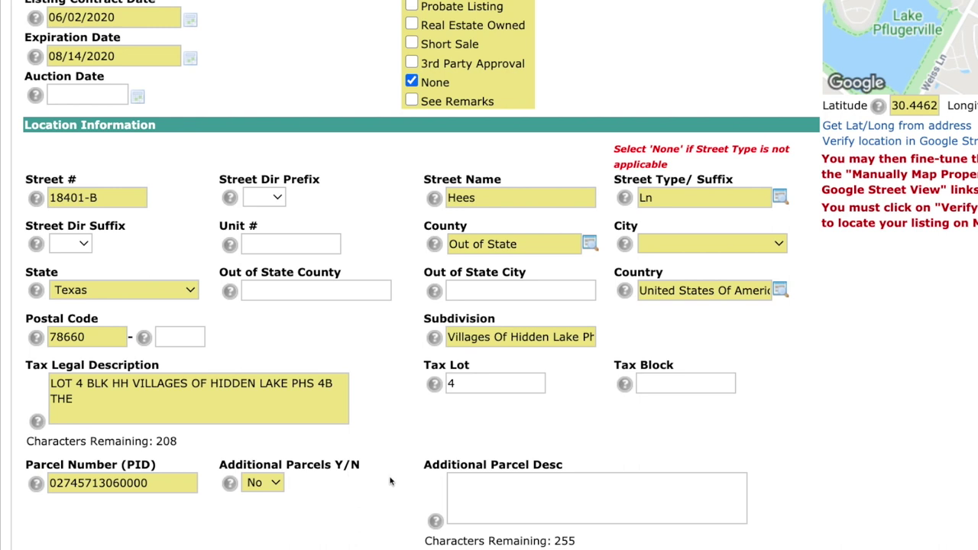
# - Set Additional Parcels Y/N to Yes for the listing
pyautogui.scroll(-1, 390, 481)
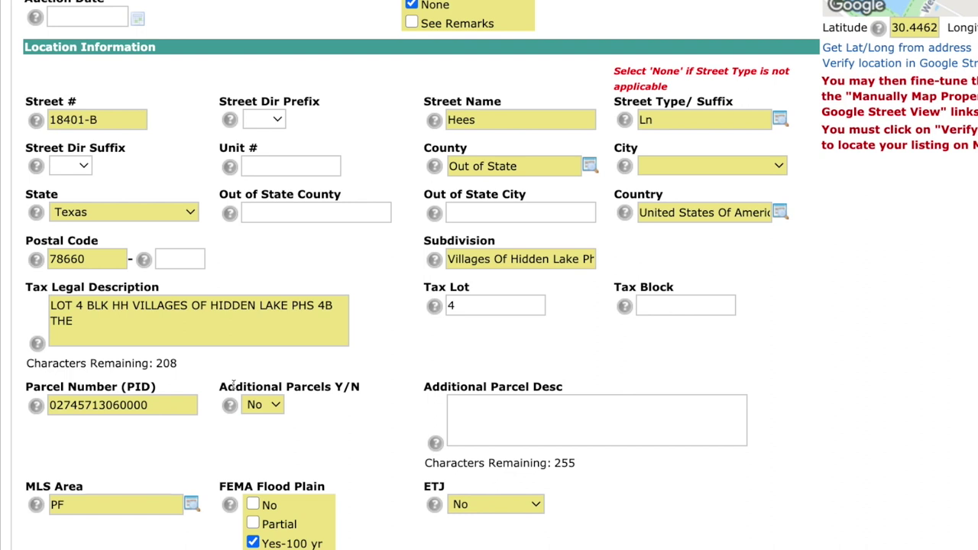
pyautogui.click(279, 407)
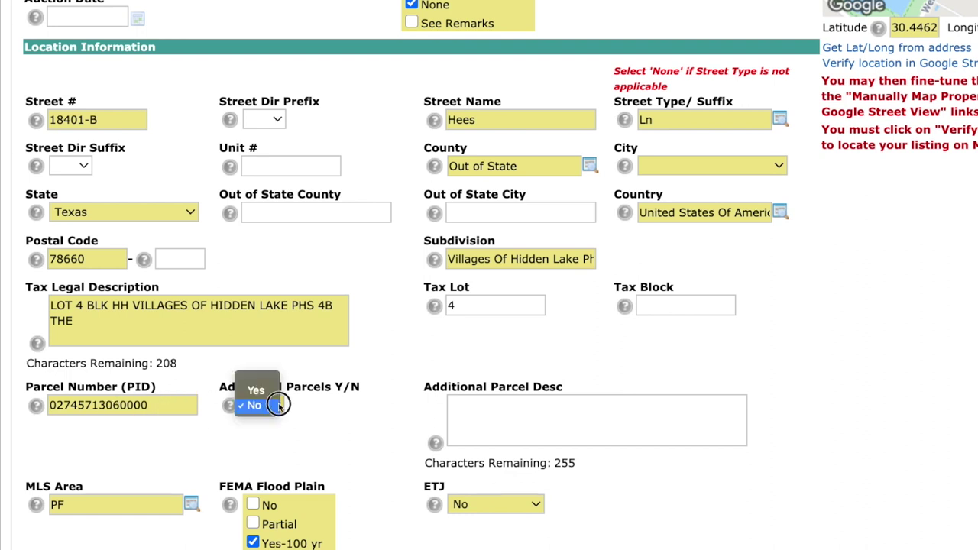
pyautogui.click(258, 391)
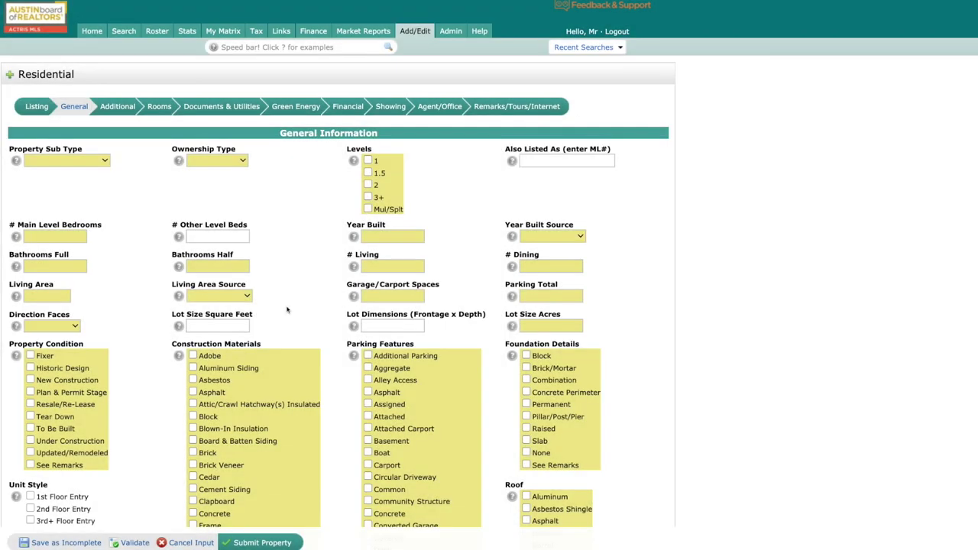
# - Examine the General Information options, from property condition and construction materials to waterfront and lot features
pyautogui.scroll(-4, 288, 309)
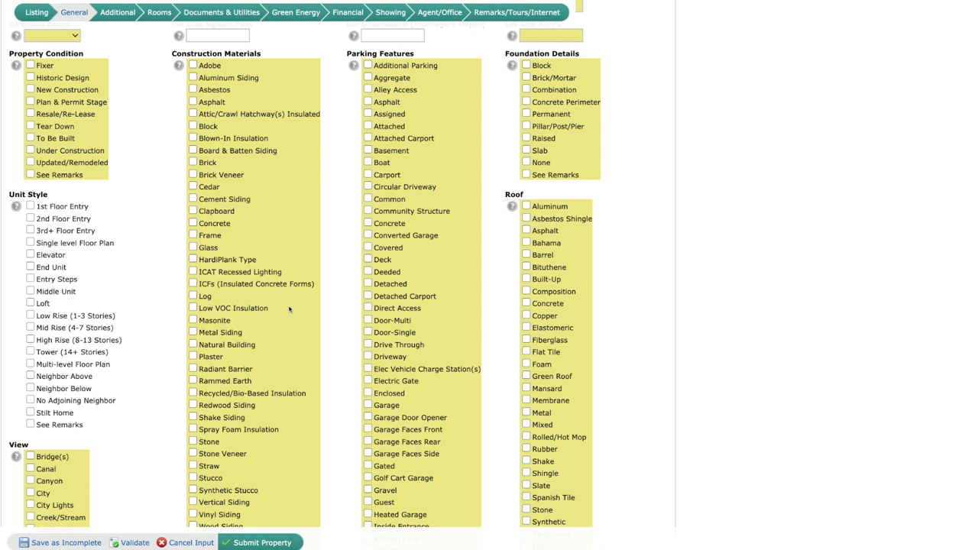
pyautogui.scroll(-5, 289, 309)
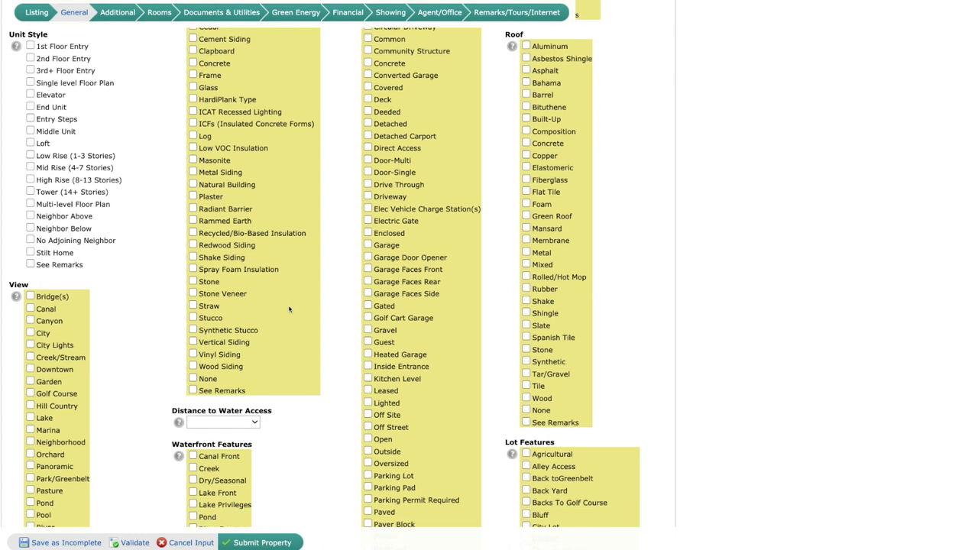
pyautogui.scroll(-1, 288, 309)
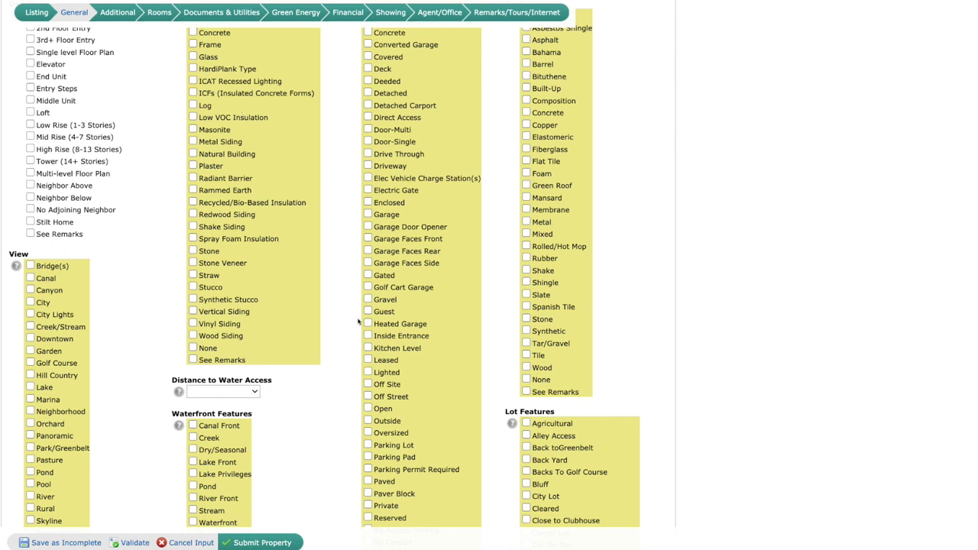
pyautogui.scroll(7, 388, 316)
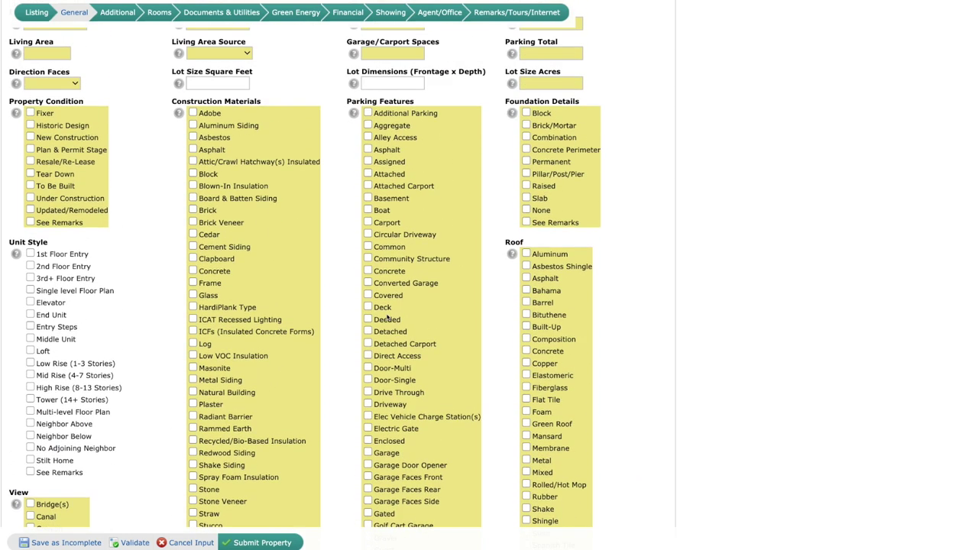
pyautogui.scroll(-10, 388, 316)
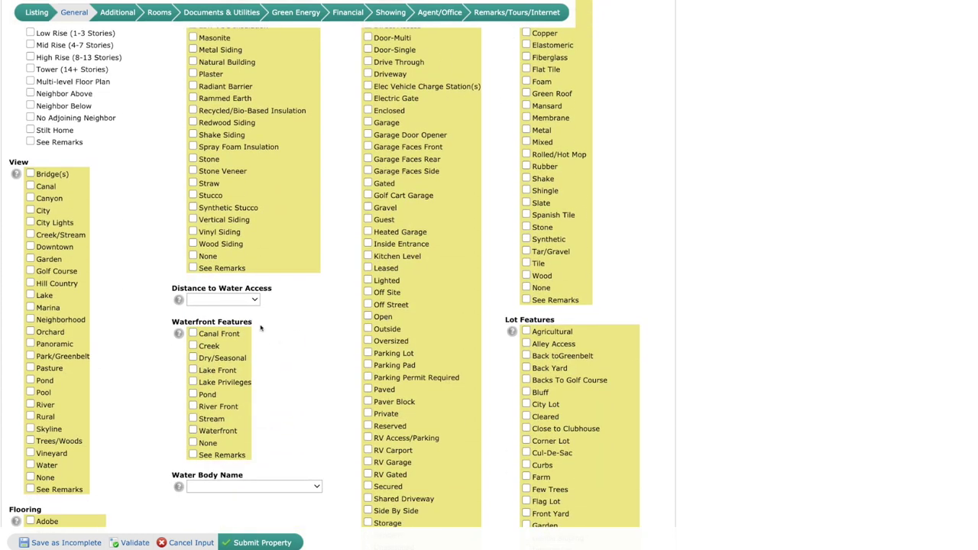
pyautogui.scroll(-1, 268, 349)
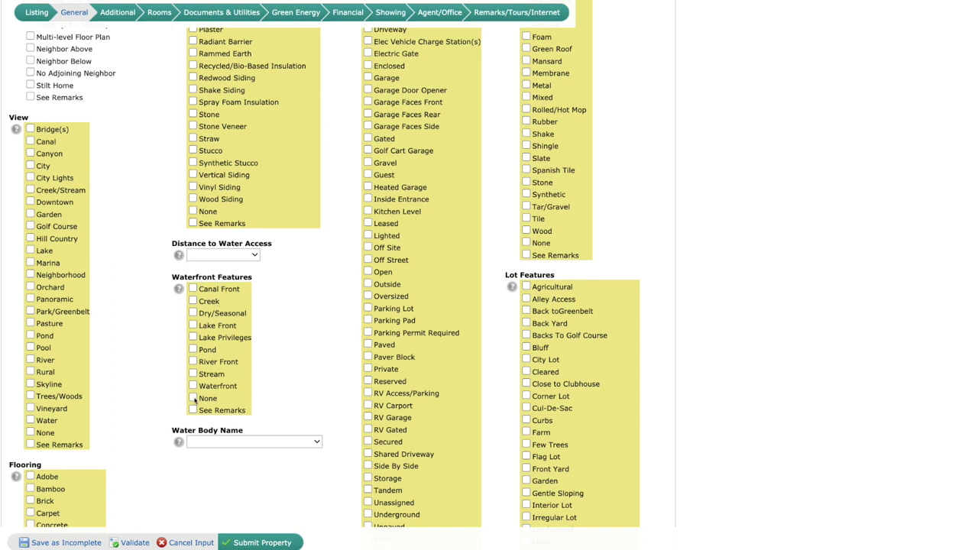
# - Try None under Waterfront Features, clear it, and select See Remarks instead
pyautogui.scroll(-1, 195, 399)
pyautogui.click(193, 380)
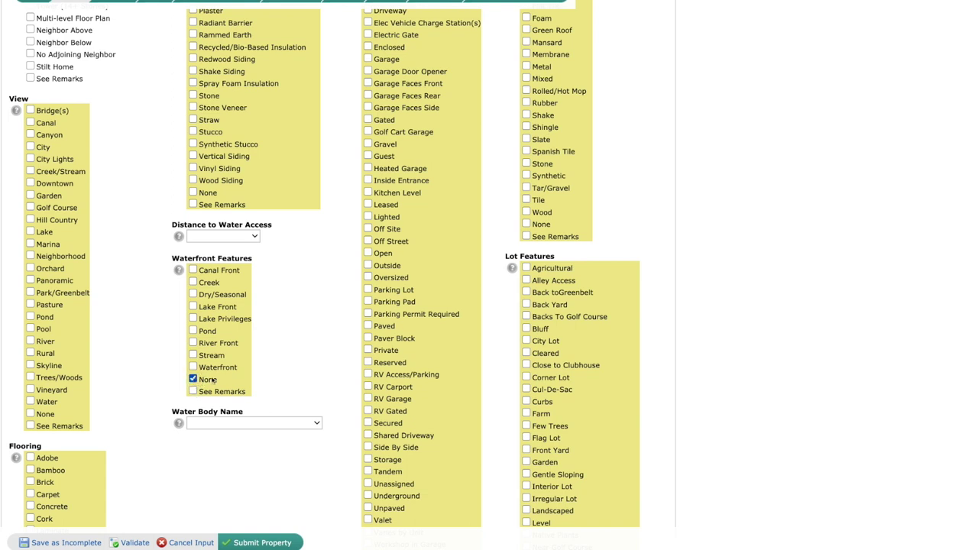
pyautogui.click(211, 380)
pyautogui.scroll(2, 288, 359)
pyautogui.scroll(-2, 260, 378)
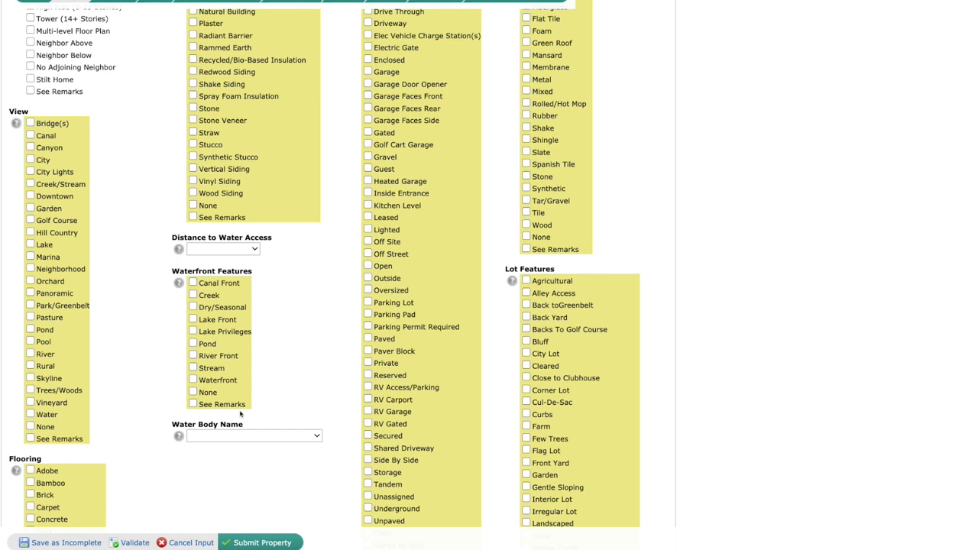
pyautogui.click(193, 404)
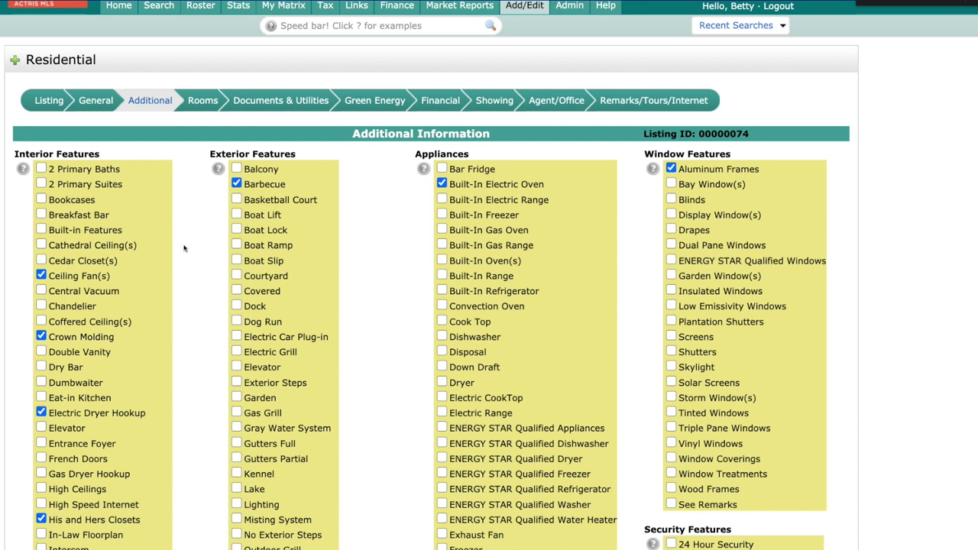
# - Examine the Additional Information options, including interior, exterior, appliance, window, security, accessibility and laundry features
pyautogui.scroll(-1, 200, 251)
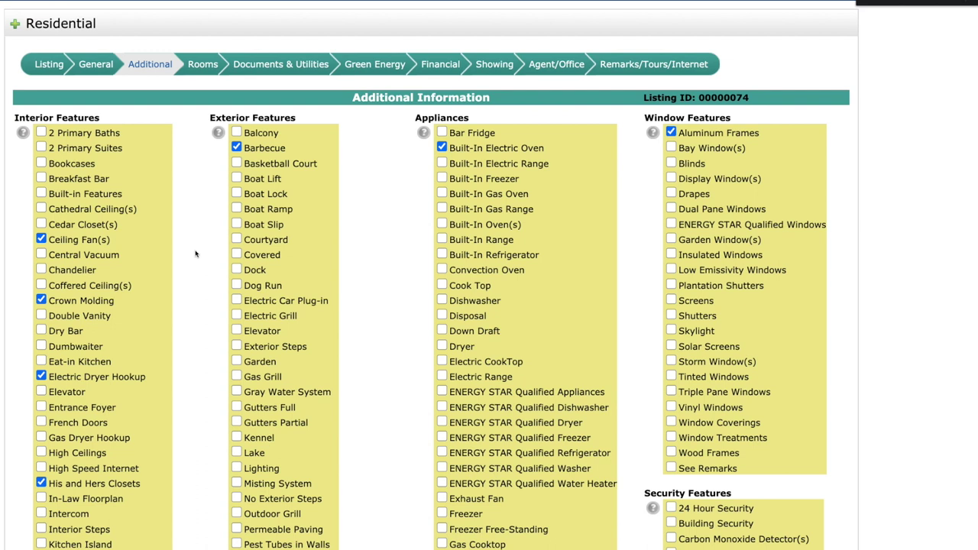
pyautogui.scroll(-4, 195, 254)
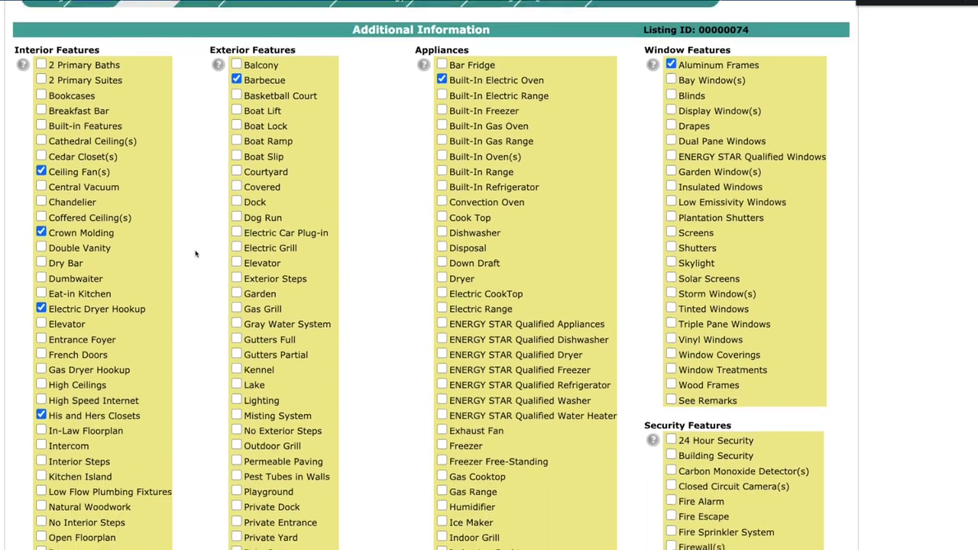
pyautogui.scroll(2, 196, 254)
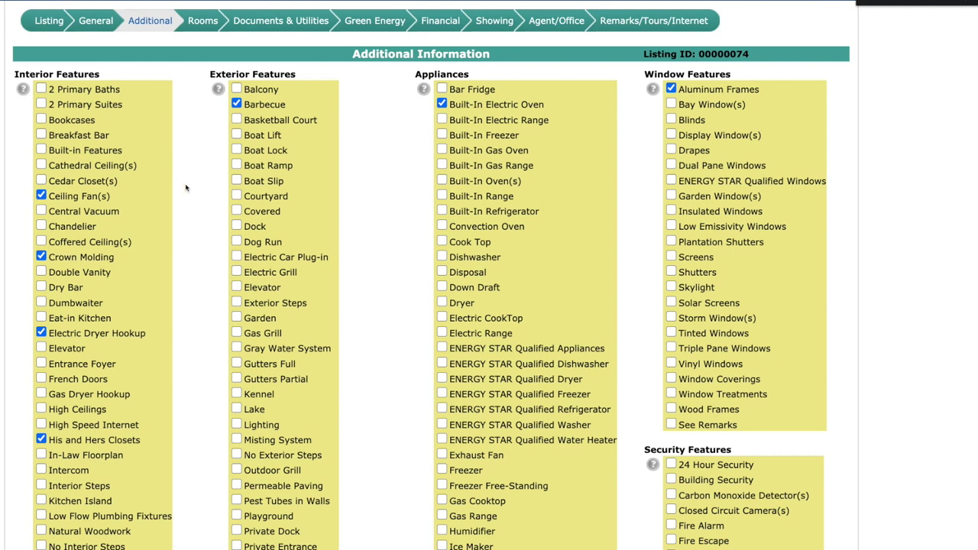
pyautogui.scroll(-5, 186, 188)
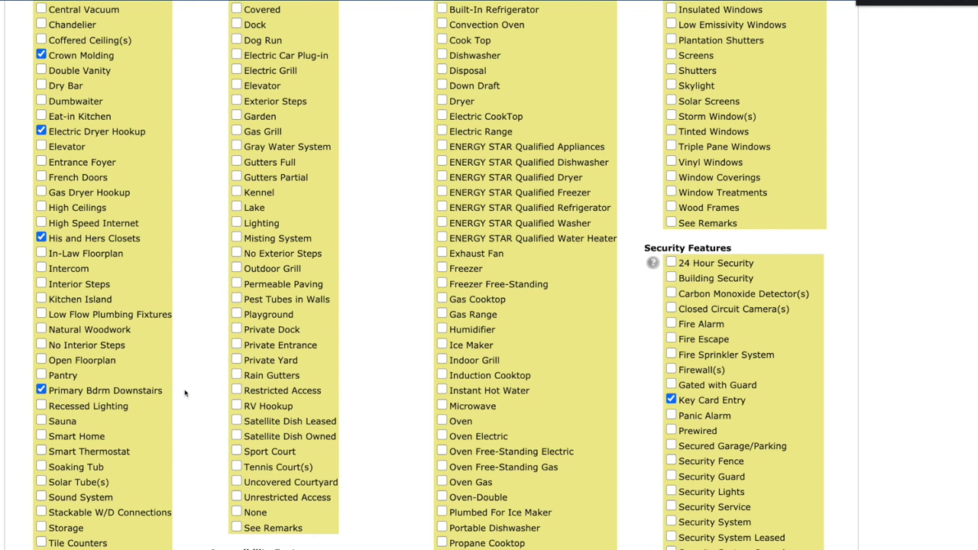
pyautogui.scroll(-8, 184, 393)
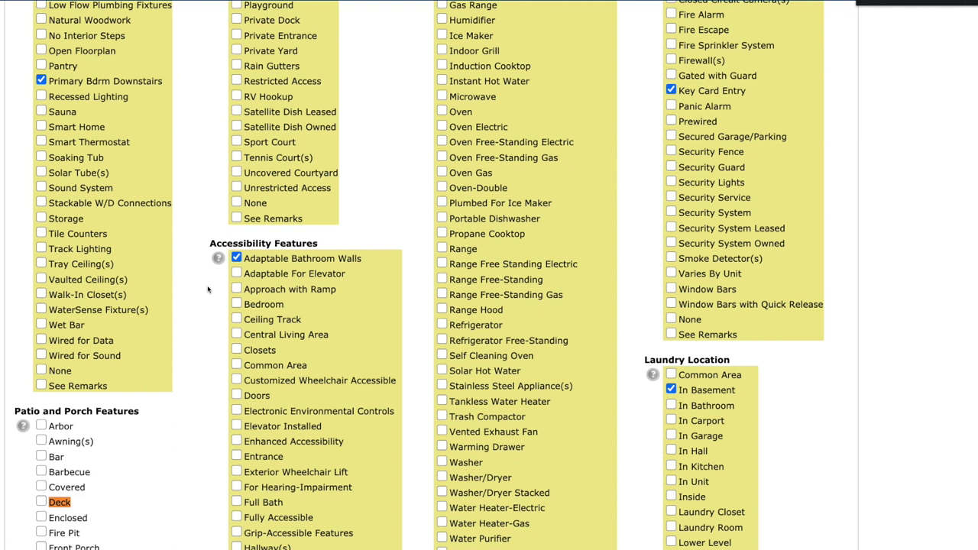
pyautogui.scroll(-5, 198, 311)
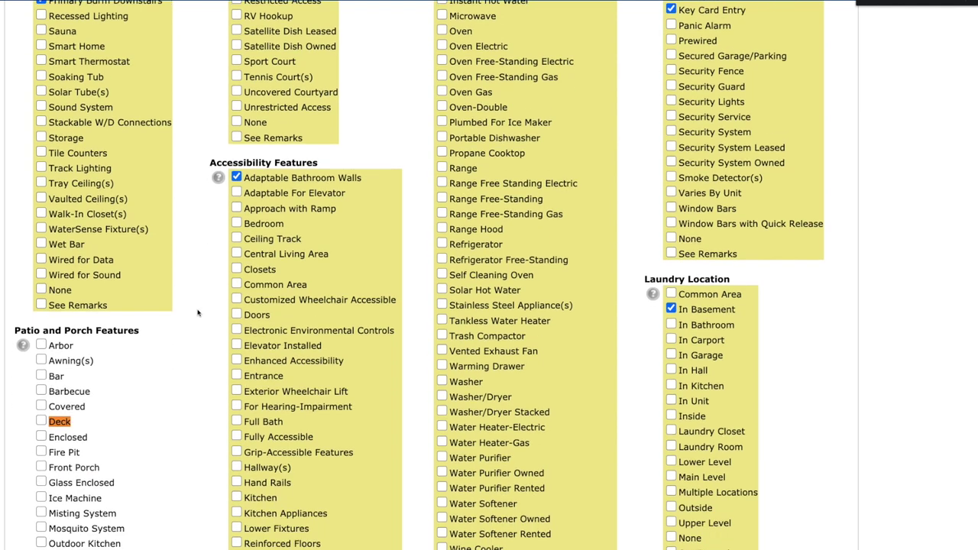
# - Search the Additional Information page for "deck" and examine the surrounding patio, accessibility and laundry options
pyautogui.scroll(-2, 197, 311)
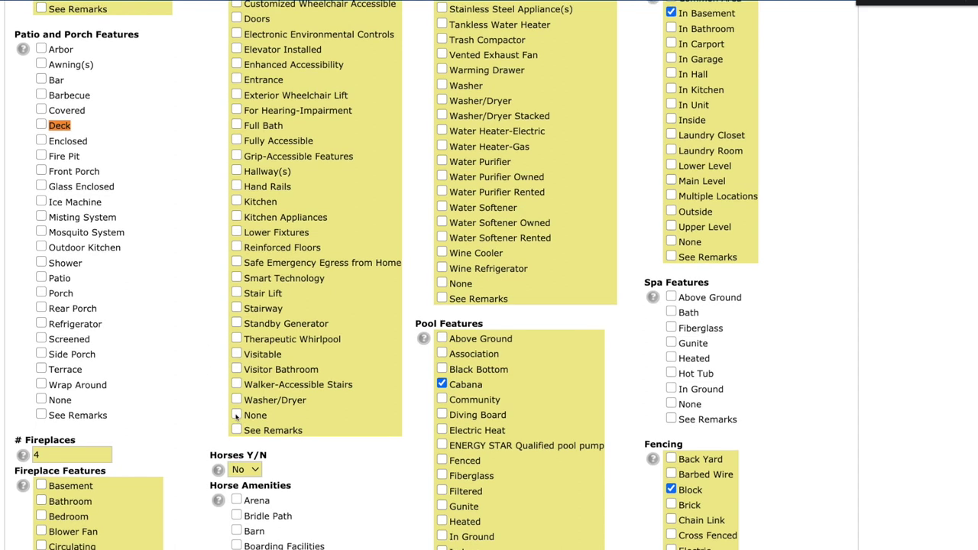
pyautogui.scroll(5, 188, 338)
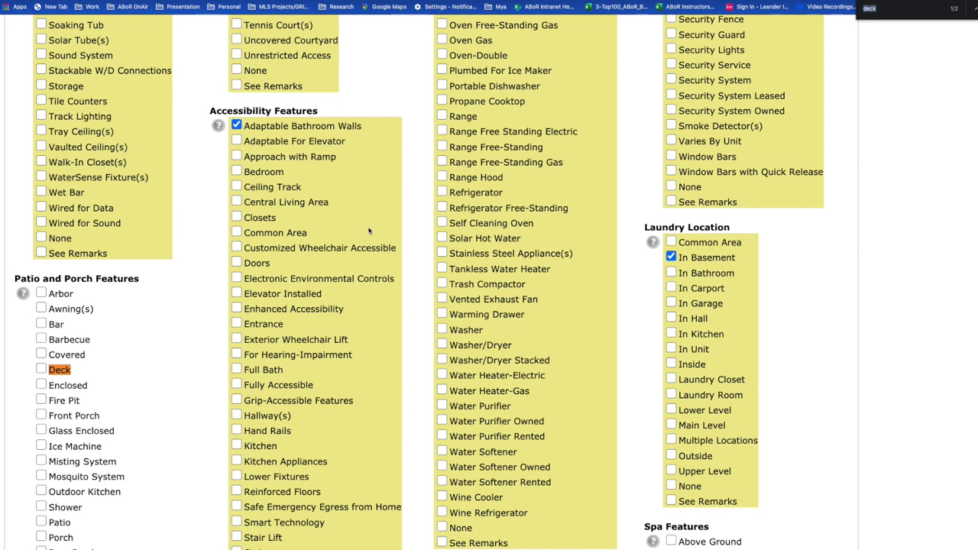
pyautogui.press('Return')
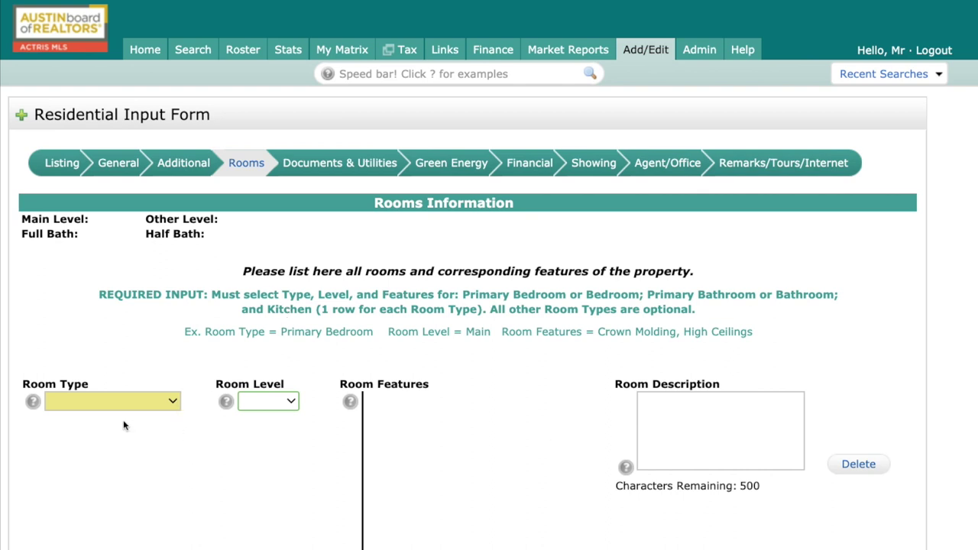
# - Set the first room's type to Primary Bathroom and its level to Main
pyautogui.click(145, 406)
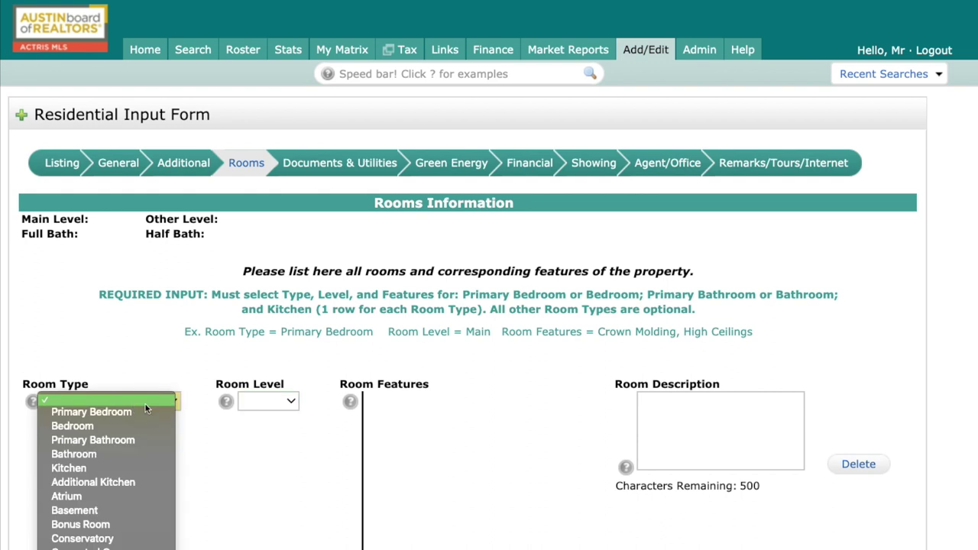
pyautogui.click(130, 410)
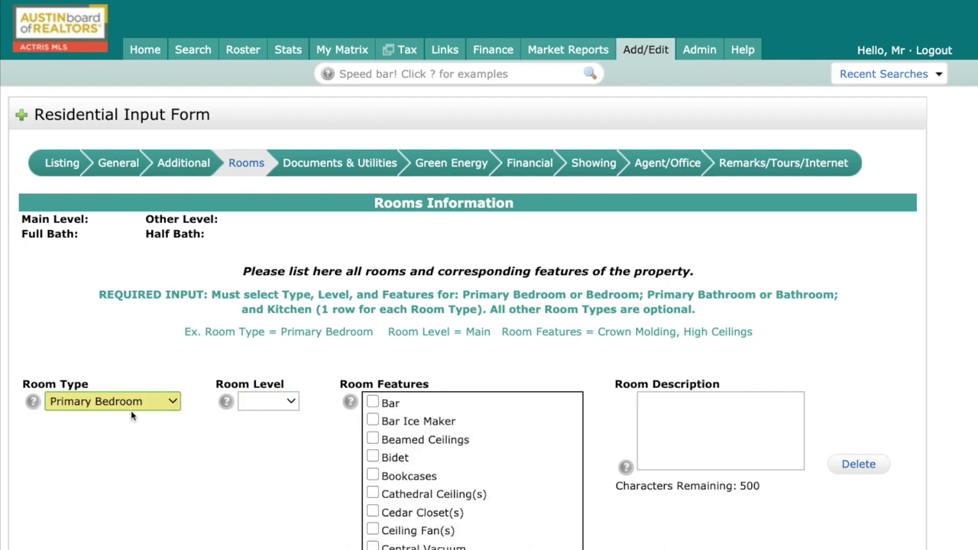
pyautogui.click(131, 410)
pyautogui.click(126, 431)
pyautogui.click(243, 403)
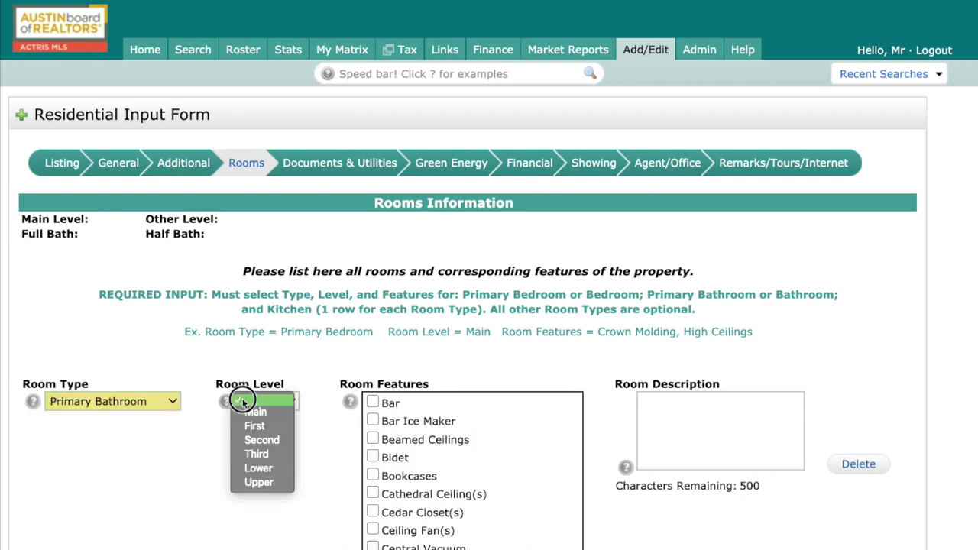
pyautogui.click(253, 413)
# - Select Dual Vanity and Jetted Tub as room features for the Primary Bathroom
pyautogui.scroll(-1, 397, 474)
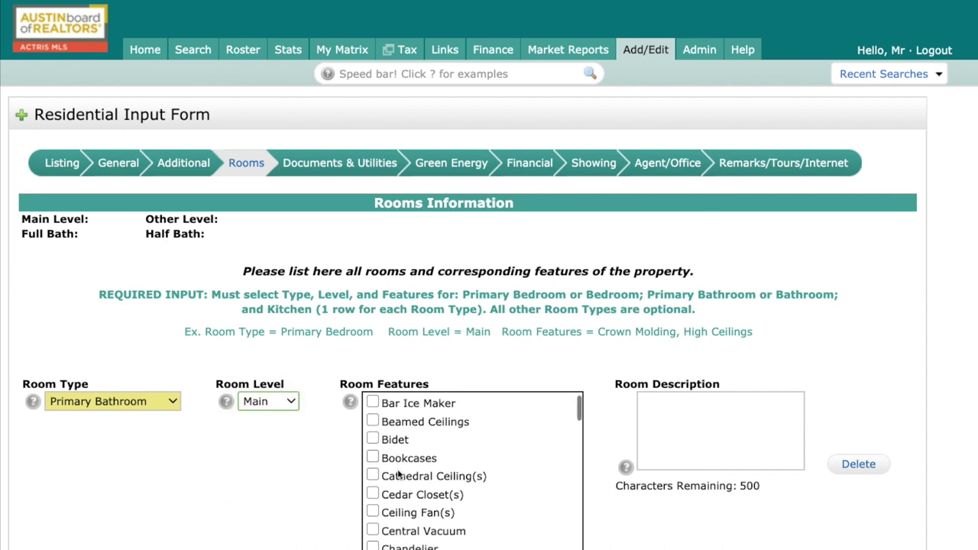
pyautogui.scroll(-2, 397, 473)
pyautogui.scroll(-5, 398, 474)
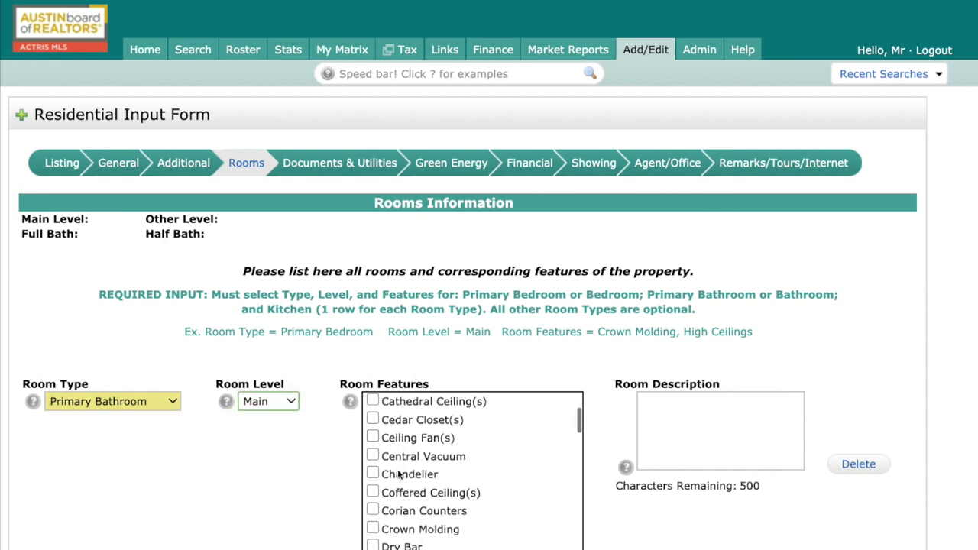
pyautogui.click(373, 491)
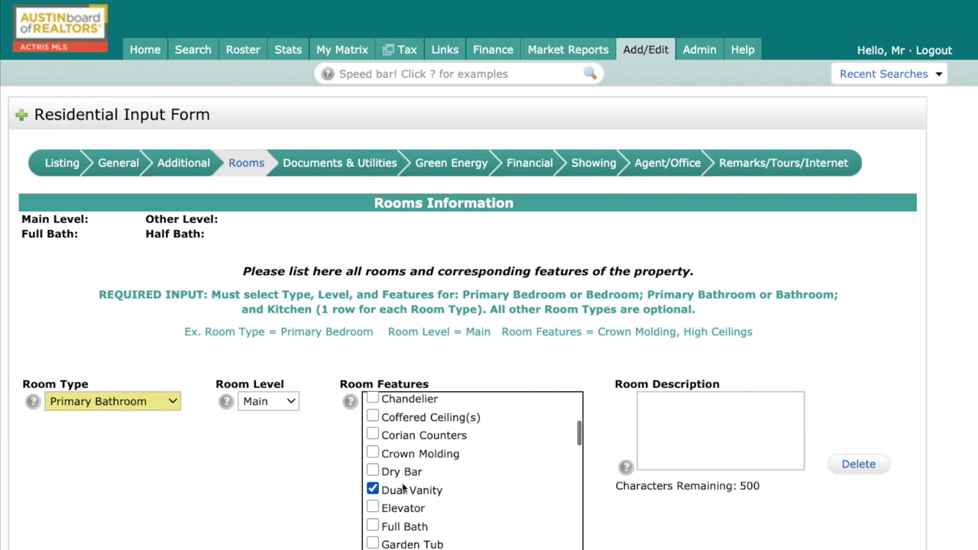
pyautogui.scroll(-5, 387, 469)
pyautogui.click(373, 429)
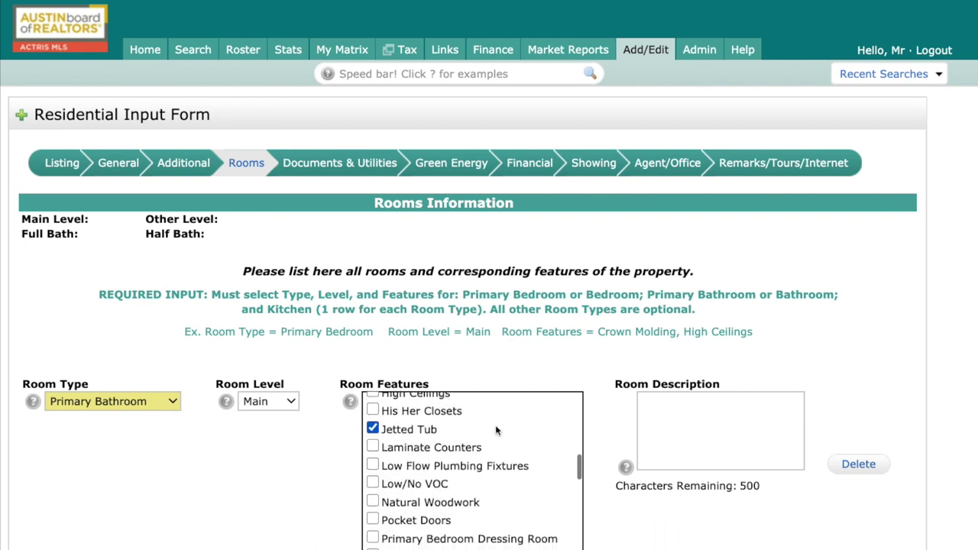
# - Examine the Primary Bathroom's description field, its remaining feature options and the additional blank room rows
pyautogui.click(675, 416)
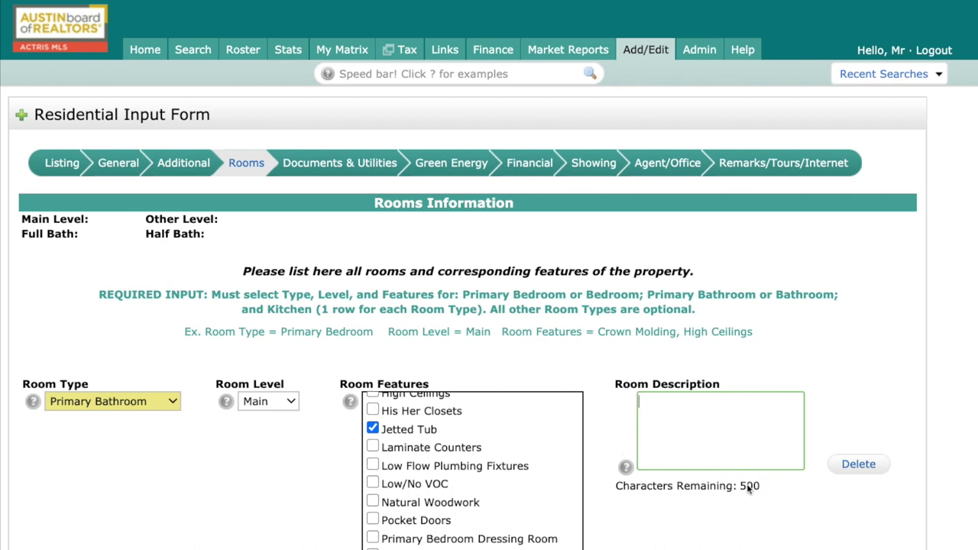
pyautogui.scroll(-3, 567, 498)
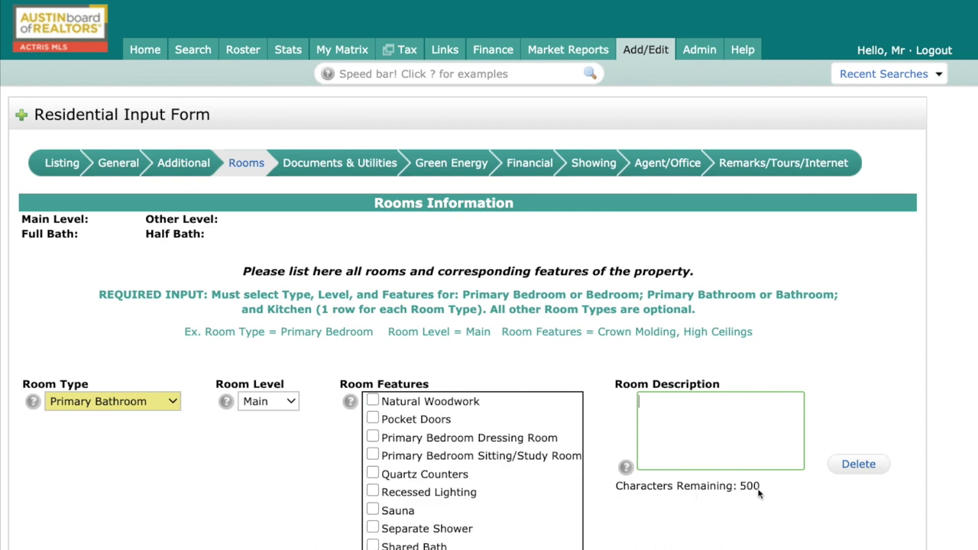
pyautogui.scroll(-2, 517, 518)
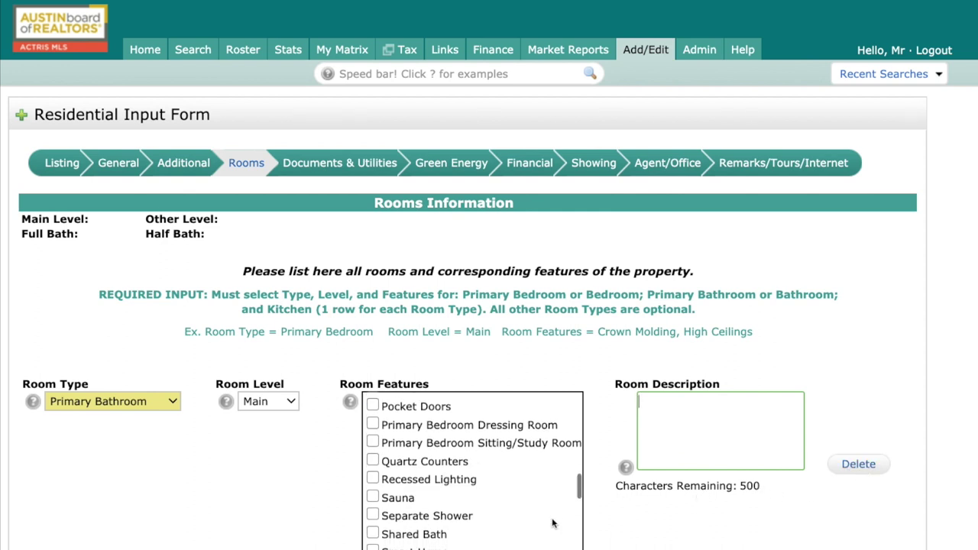
pyautogui.scroll(-1, 721, 541)
pyautogui.scroll(-5, 721, 542)
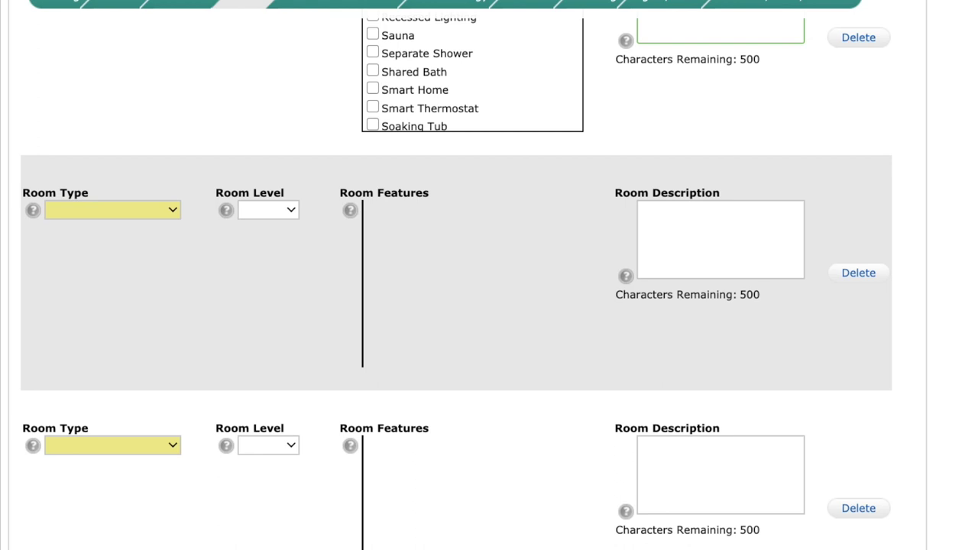
pyautogui.scroll(1, 414, 344)
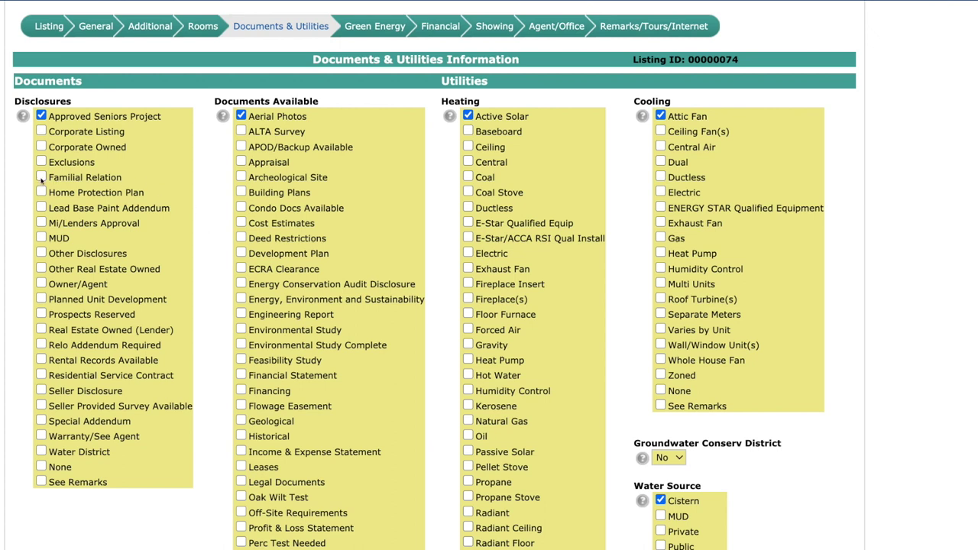
# - Examine the Documents & Utilities options, including disclosures, available documents, heating, cooling, water source, utilities and sewer
pyautogui.click(41, 177)
pyautogui.click(41, 177)
pyautogui.scroll(-5, 216, 206)
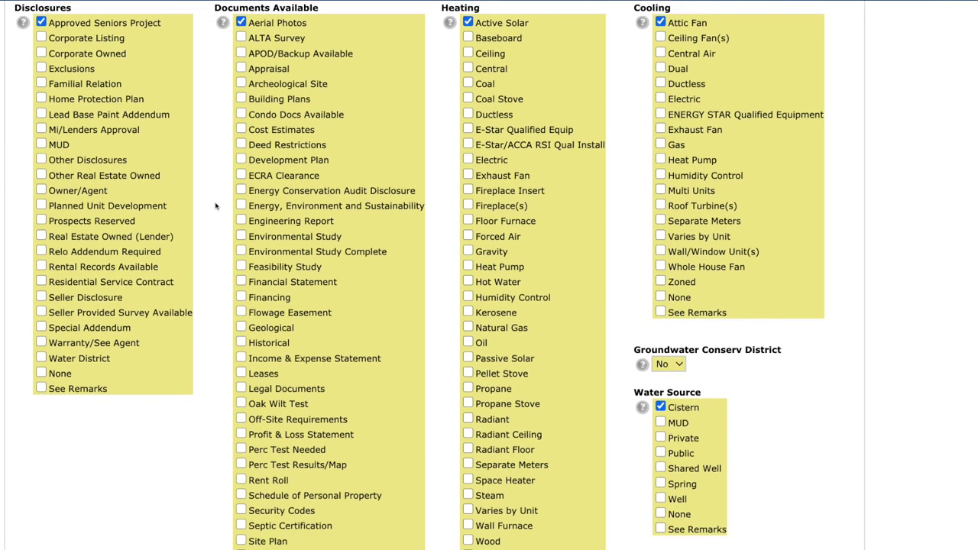
pyautogui.scroll(4, 216, 206)
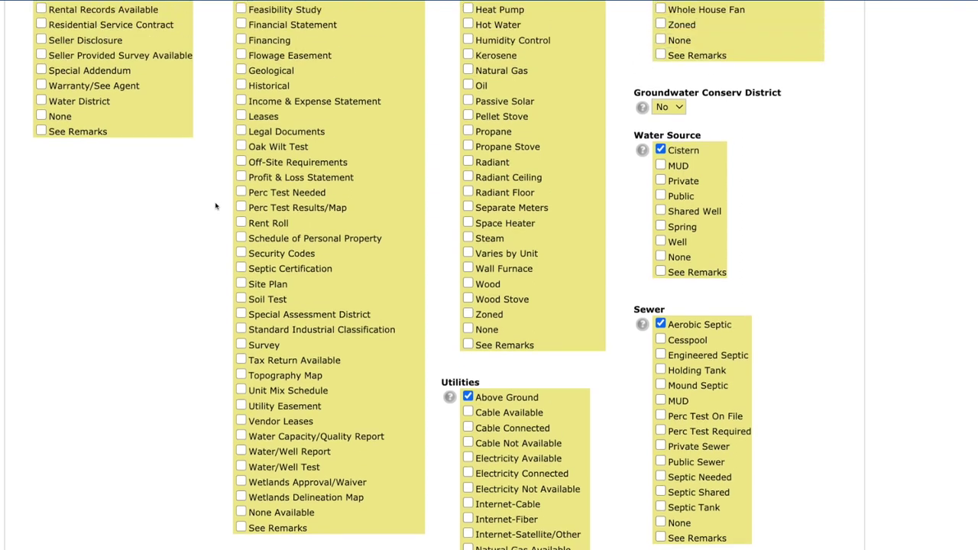
pyautogui.scroll(-1, 216, 206)
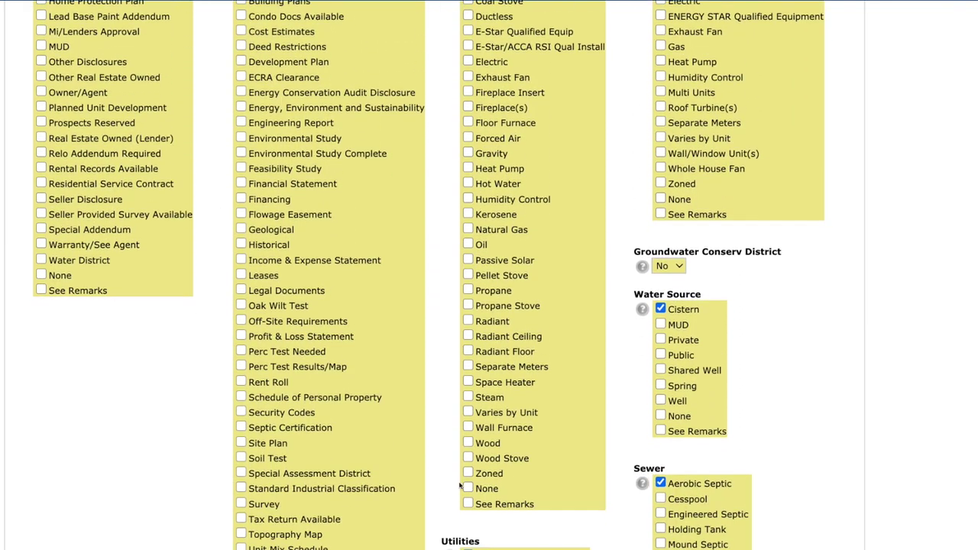
pyautogui.scroll(-1, 459, 489)
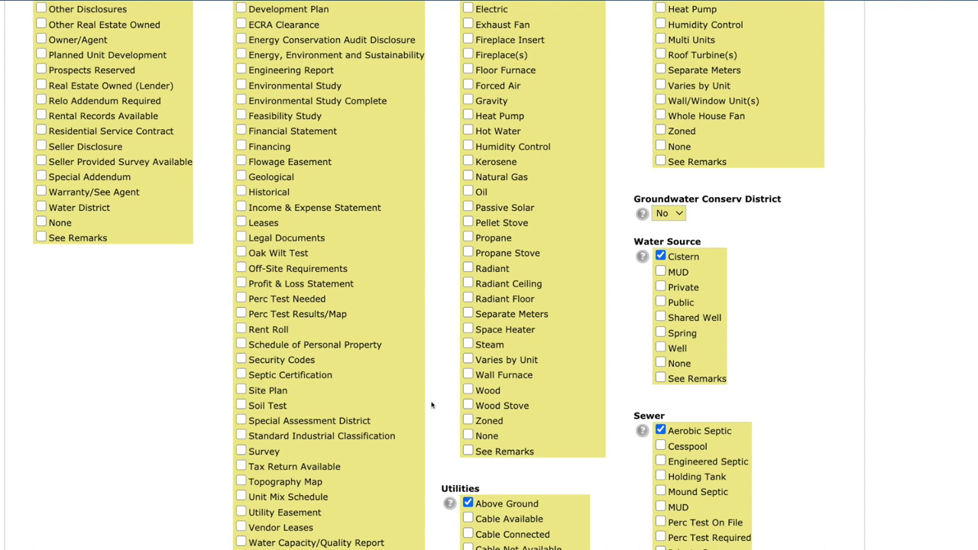
pyautogui.scroll(5, 431, 405)
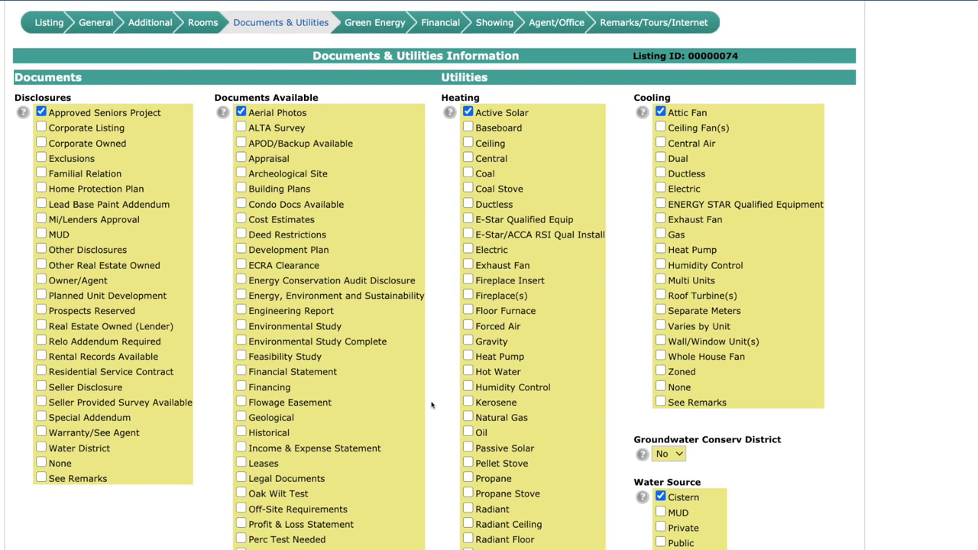
pyautogui.scroll(-1, 431, 405)
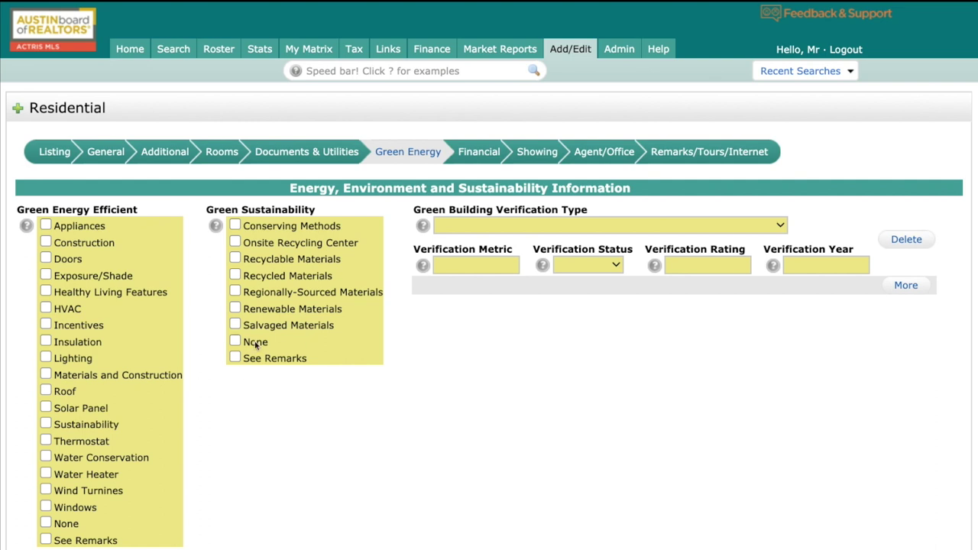
# - Select None under Green Sustainability and Green Energy Efficient, and check the Green Building Verification Type field
pyautogui.click(236, 340)
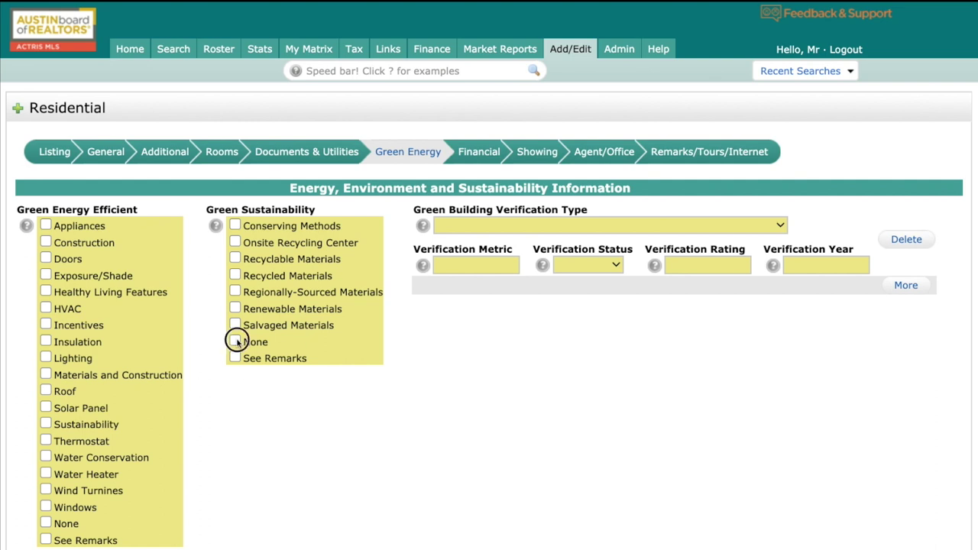
pyautogui.click(46, 524)
pyautogui.click(415, 454)
pyautogui.click(639, 225)
pyautogui.click(470, 490)
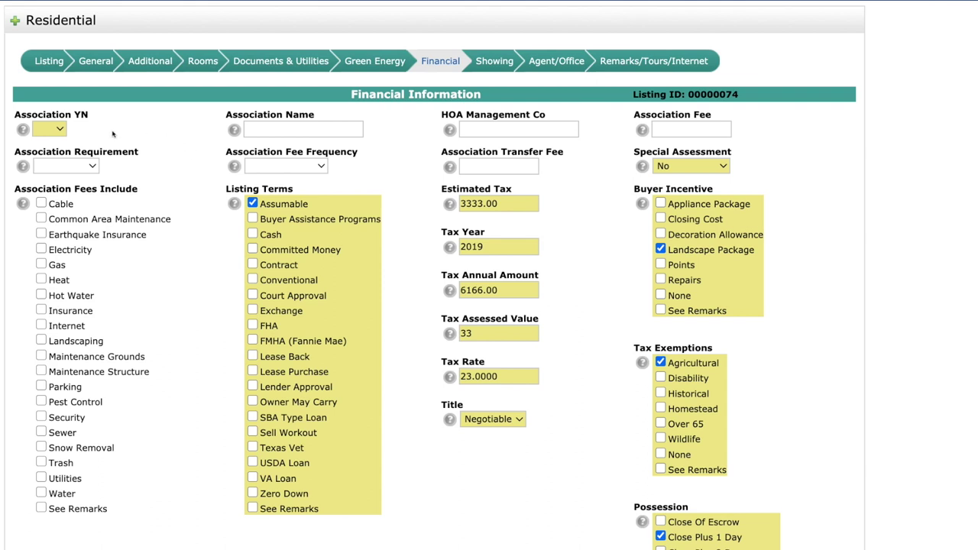
# - Set Association YN to Yes and review the rest of the Financial Information fields
pyautogui.click(59, 130)
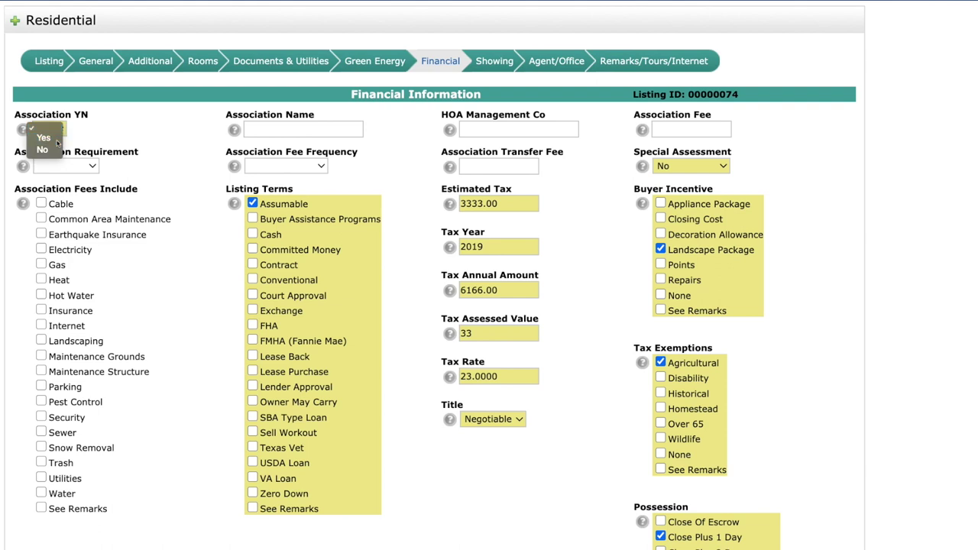
pyautogui.click(58, 138)
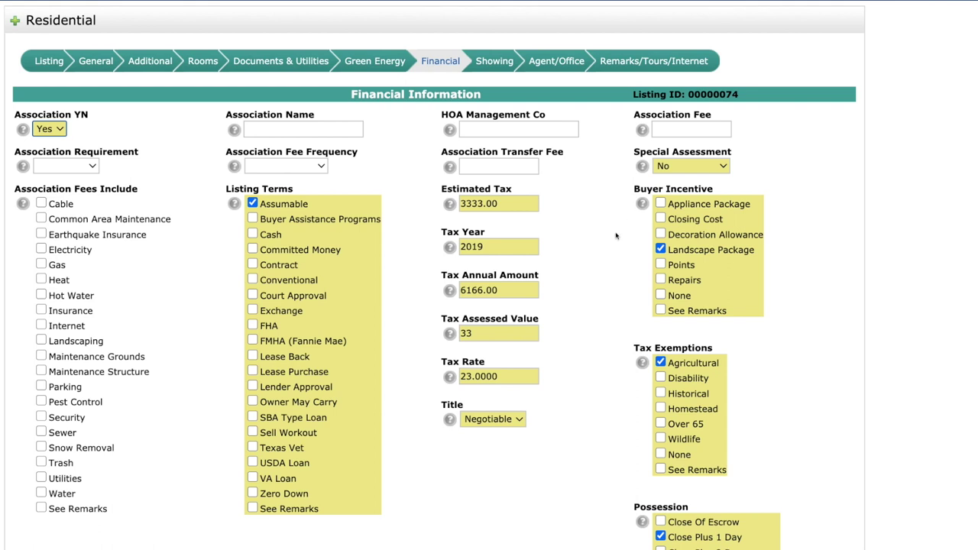
pyautogui.scroll(-1, 582, 258)
pyautogui.scroll(-2, 582, 258)
pyautogui.scroll(4, 581, 258)
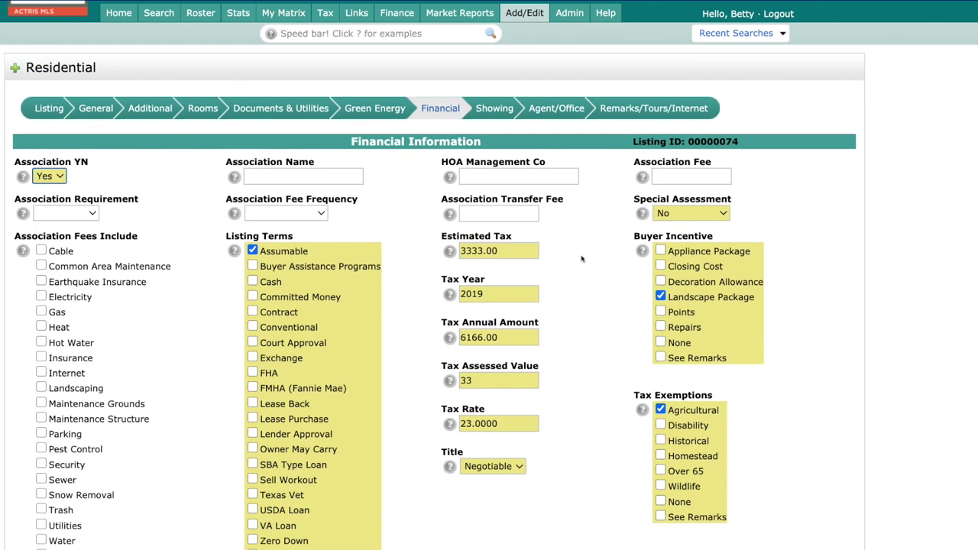
# - Open the Showing section and review its showing requirements, lockbox, contact and showing instructions fields
pyautogui.click(495, 108)
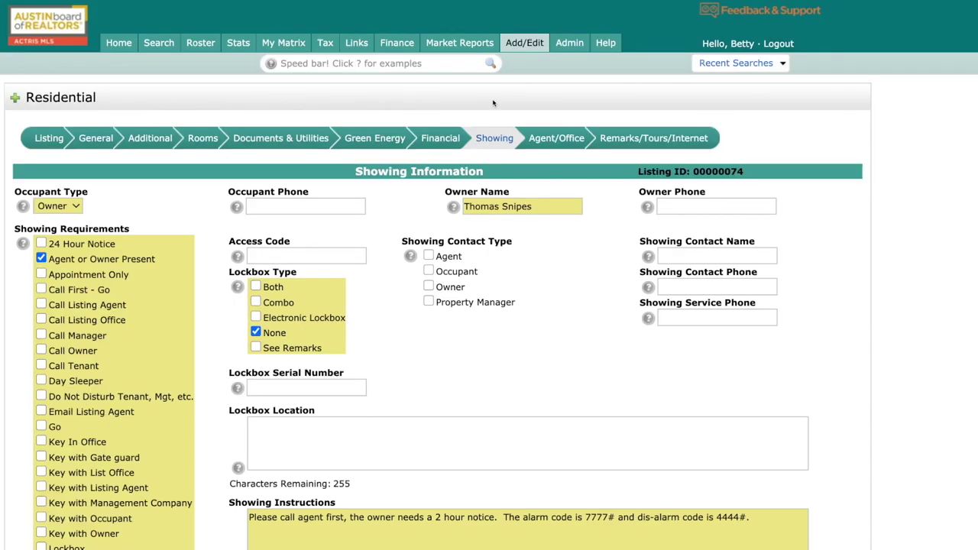
pyautogui.scroll(-3, 388, 324)
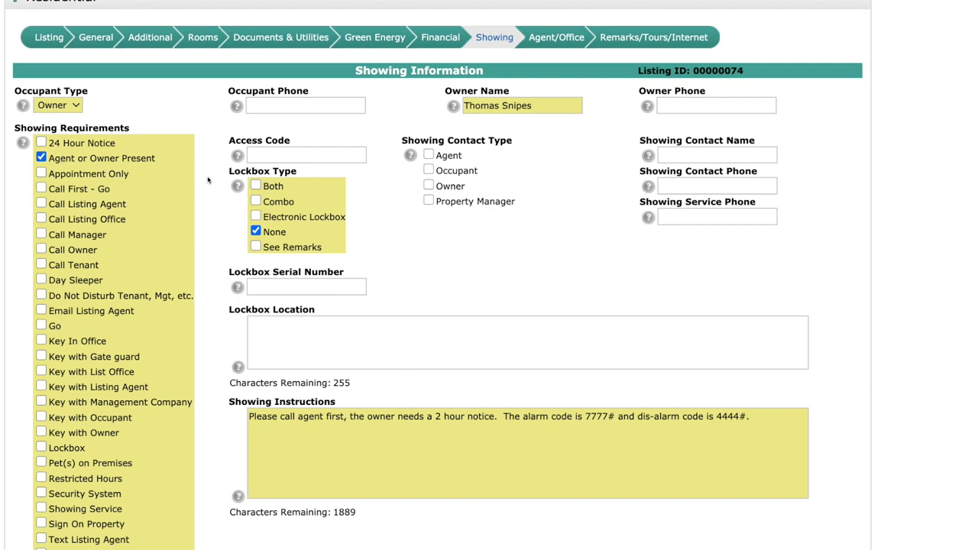
pyautogui.scroll(-3, 207, 181)
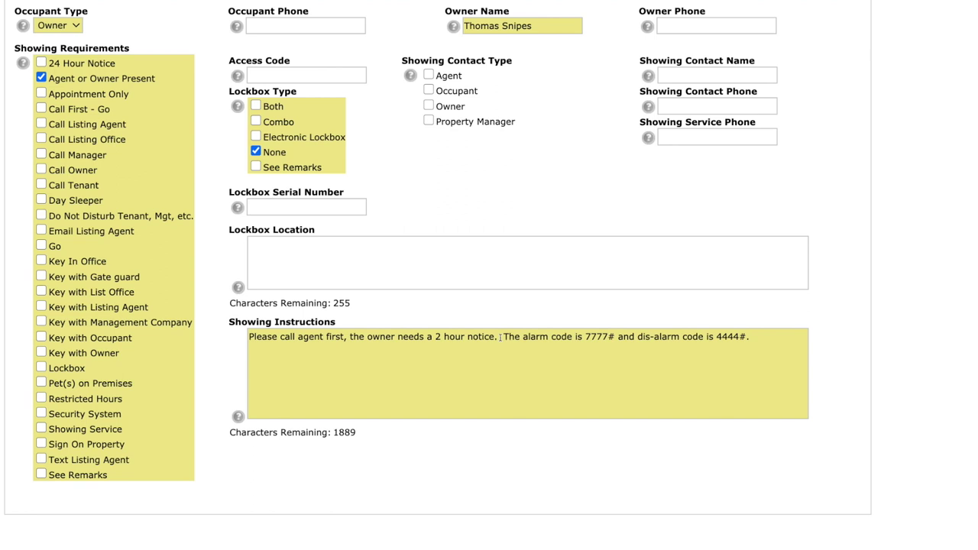
pyautogui.scroll(2, 431, 279)
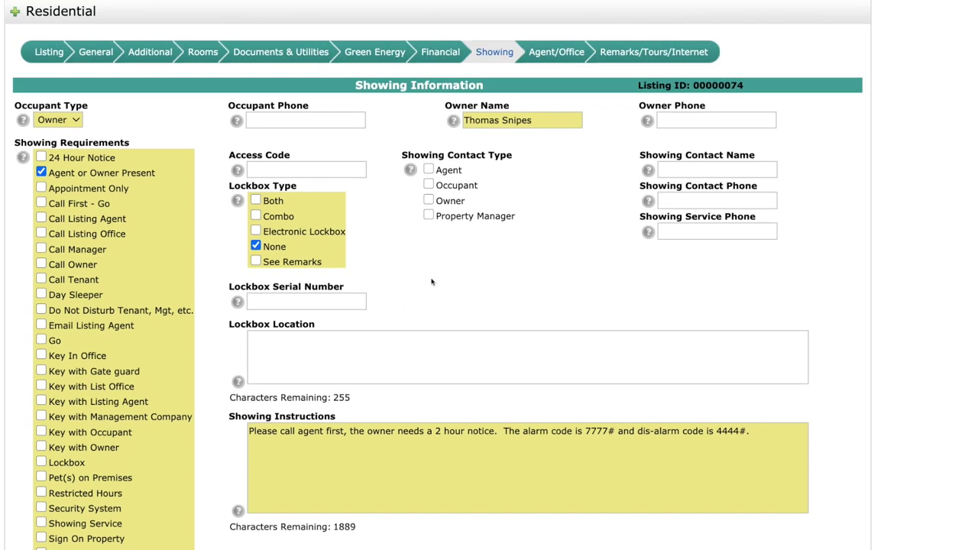
# - Open the Agent/Office section and highlight the List Agent MLS ID
pyautogui.click(550, 52)
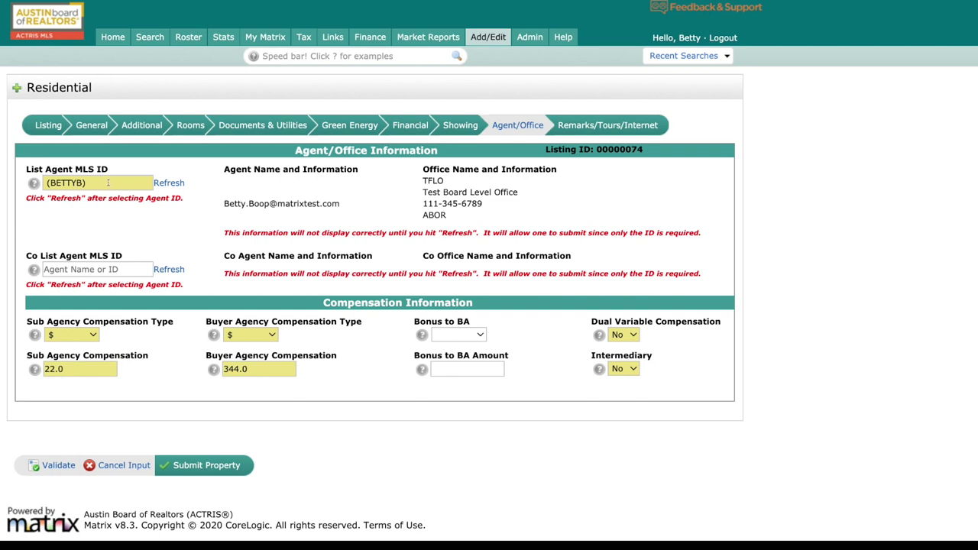
pyautogui.moveTo(107, 183); pyautogui.dragTo(49, 183)
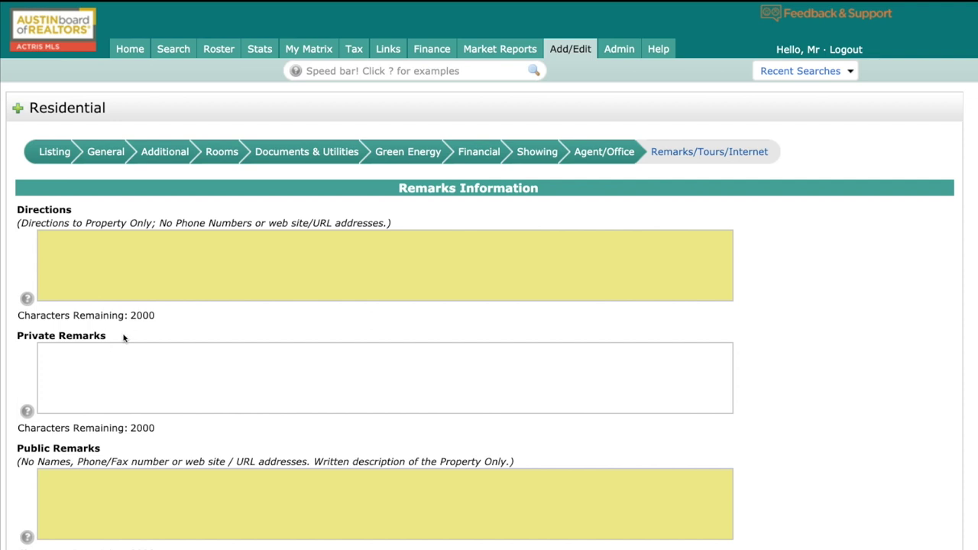
# - Examine the Remarks/Tours/Internet section, from directions and remarks to virtual tour URLs and internet display settings
pyautogui.scroll(-3, 223, 388)
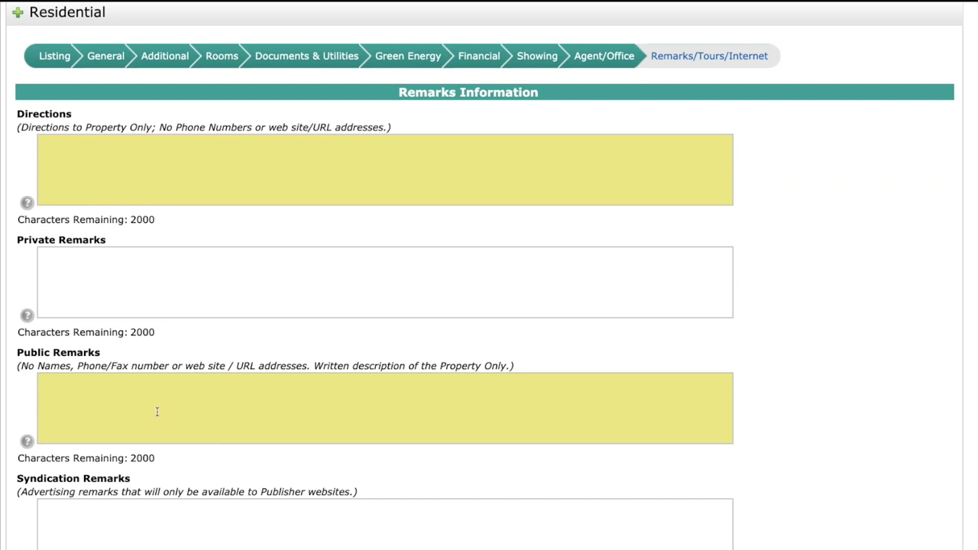
pyautogui.scroll(-10, 173, 406)
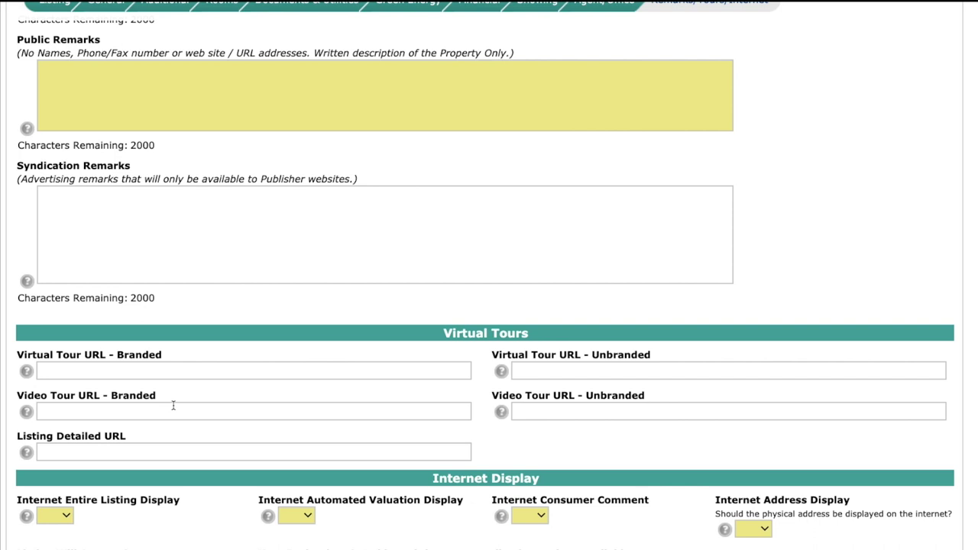
pyautogui.scroll(-1, 211, 415)
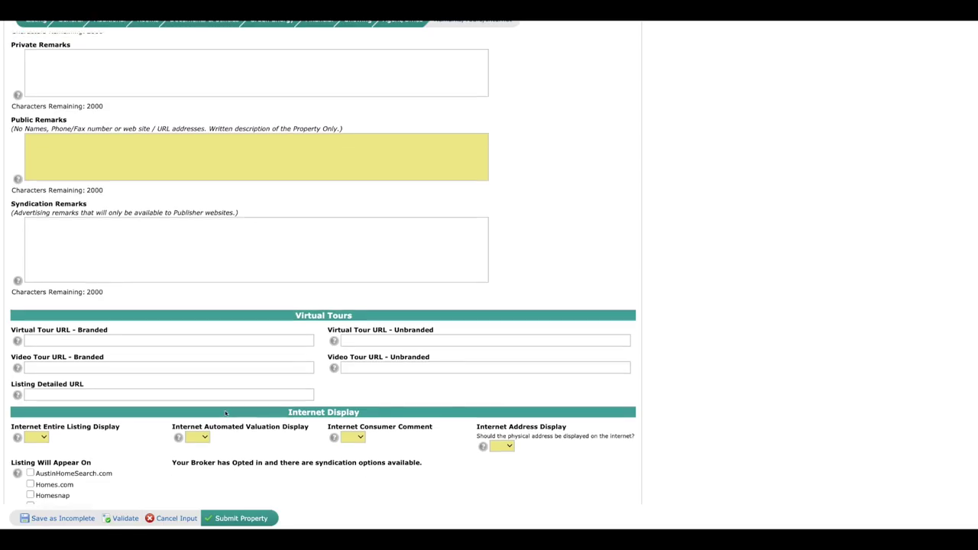
# - Review the end of the Remarks/Tours/Internet section, including the syndication sites and the options to save as incomplete, validate, cancel or submit
pyautogui.scroll(-3, 178, 518)
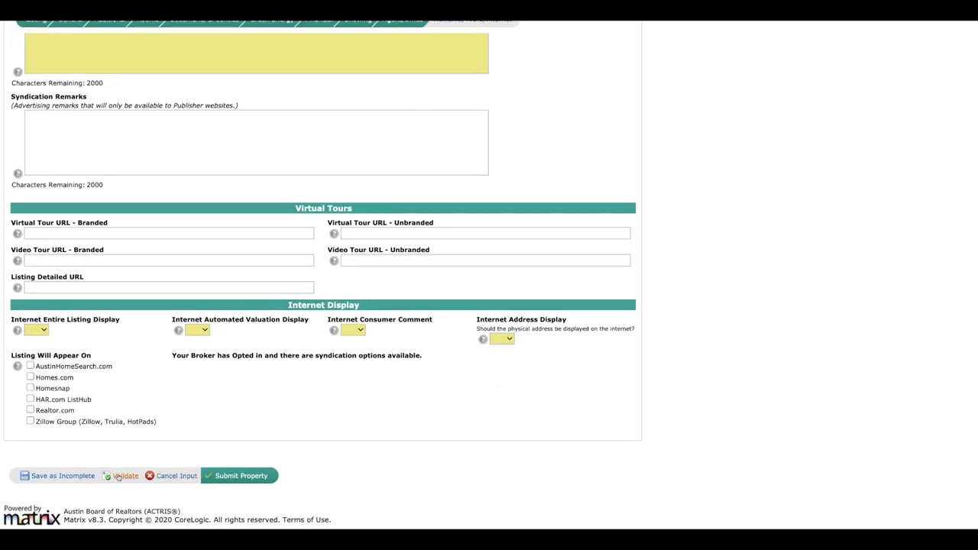
pyautogui.scroll(2, 220, 346)
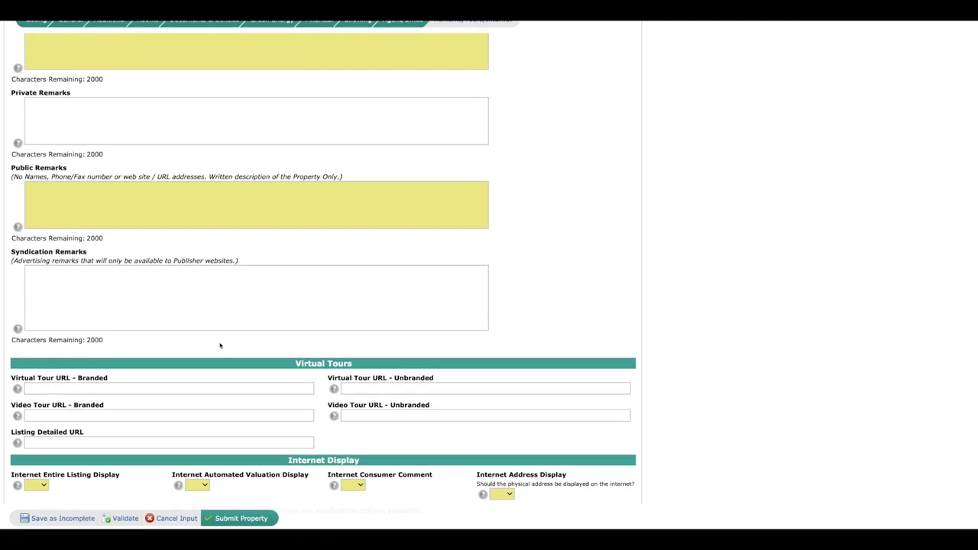
pyautogui.scroll(2, 220, 345)
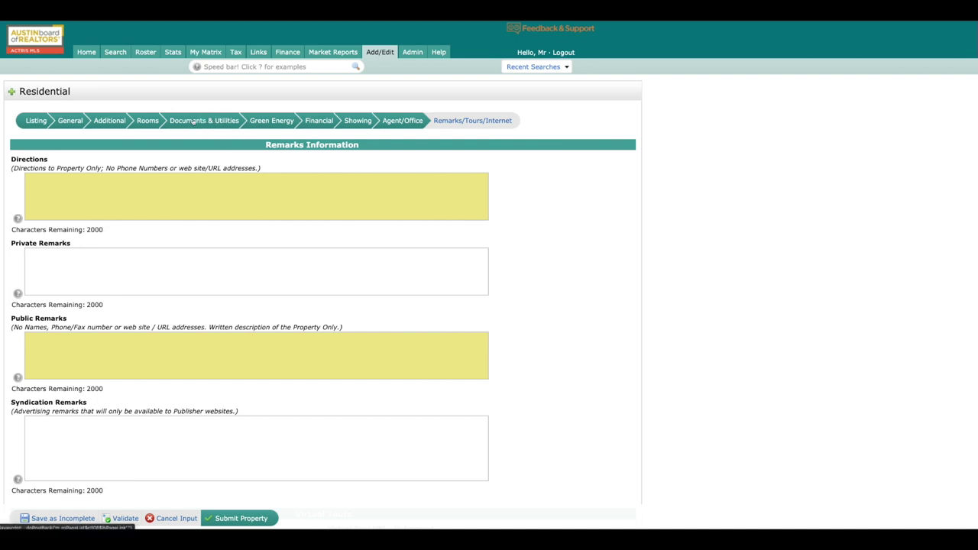
pyautogui.scroll(-5, 340, 272)
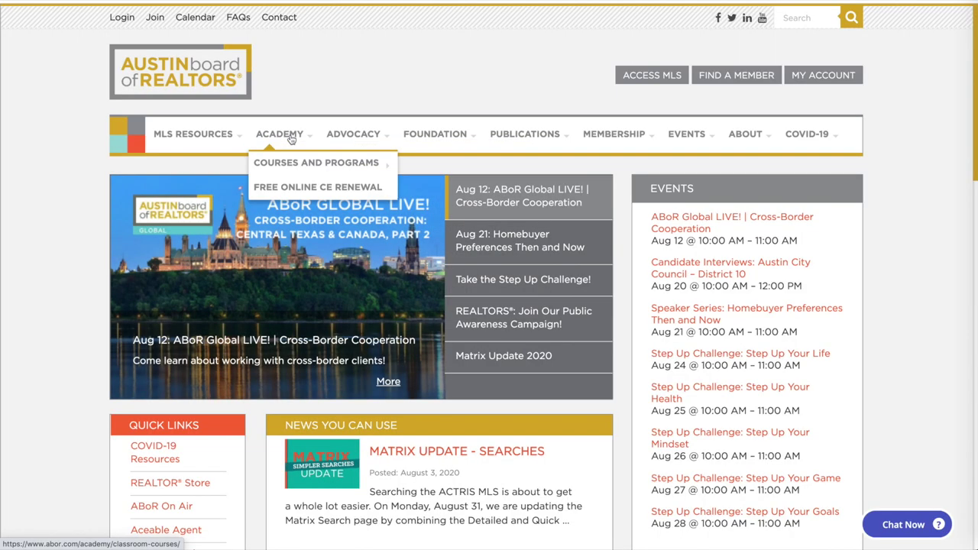
# - On the Austin Board of REALTORS website, open the Academy page and browse its ABoR On Air courses in the calendar
pyautogui.click(290, 138)
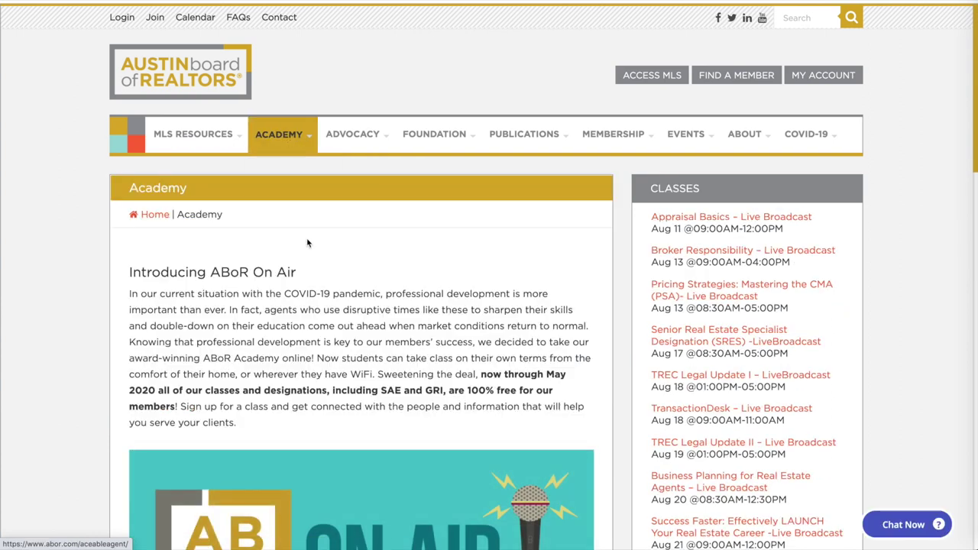
pyautogui.scroll(-5, 309, 248)
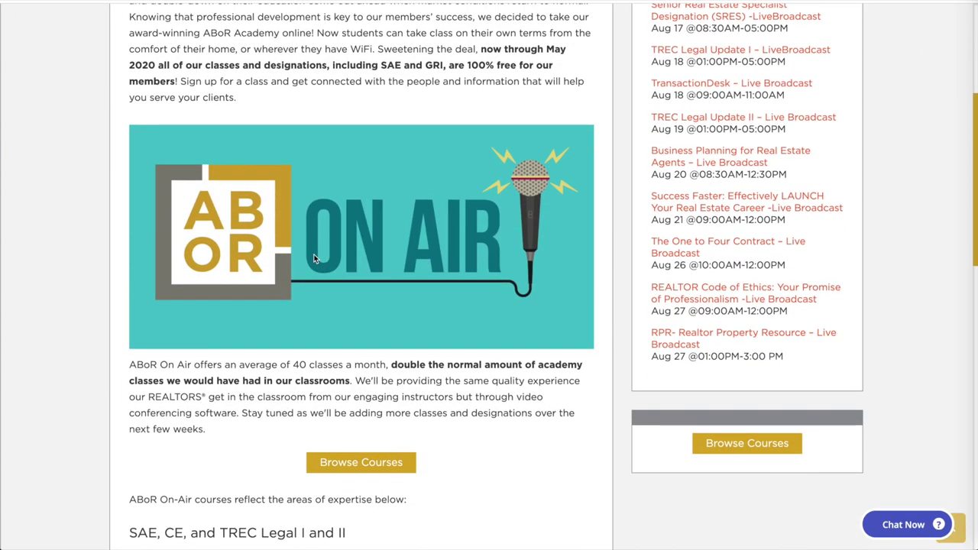
pyautogui.click(352, 461)
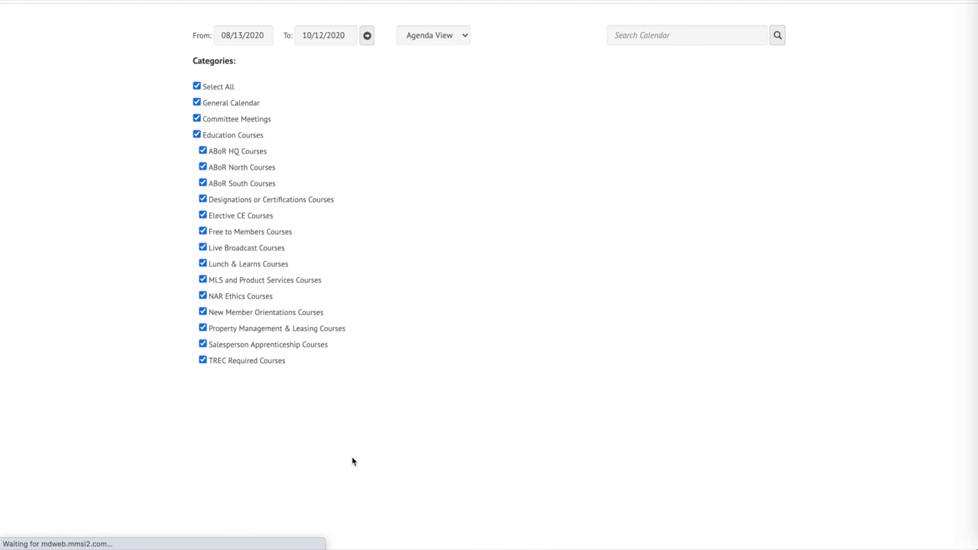